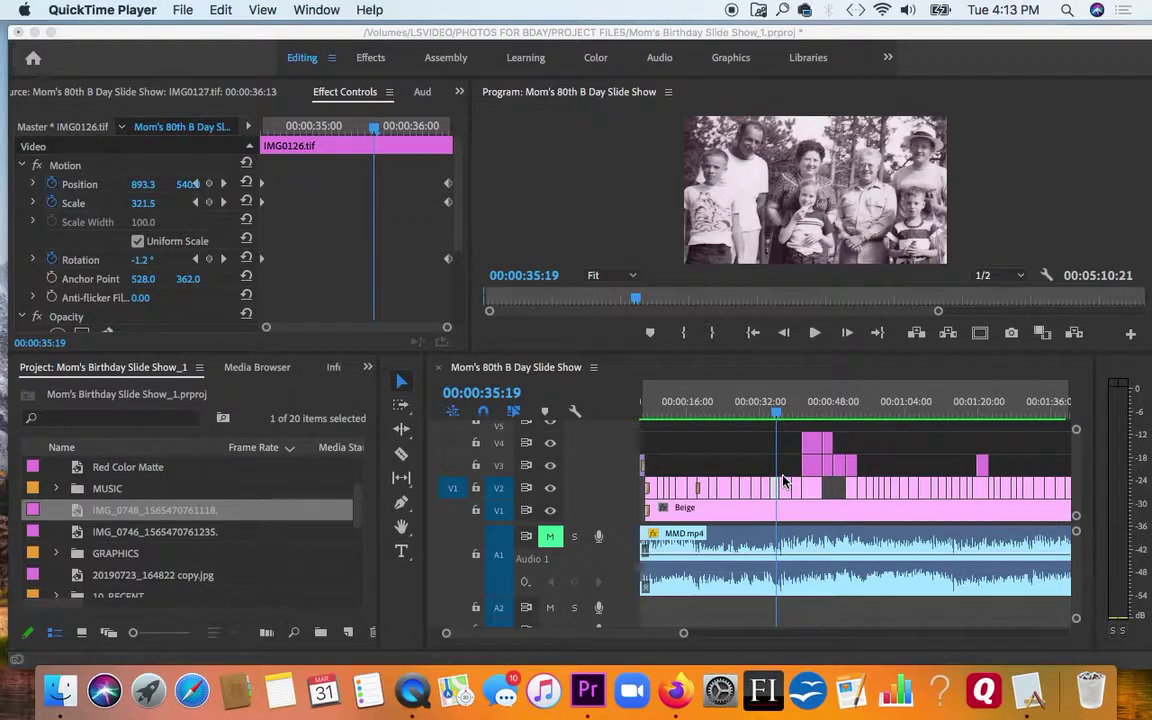
# Bring Premiere Pro forward and park the playhead at 00:00:34:19 on the IMG0126.tif family photo
pyautogui.click(779, 413)
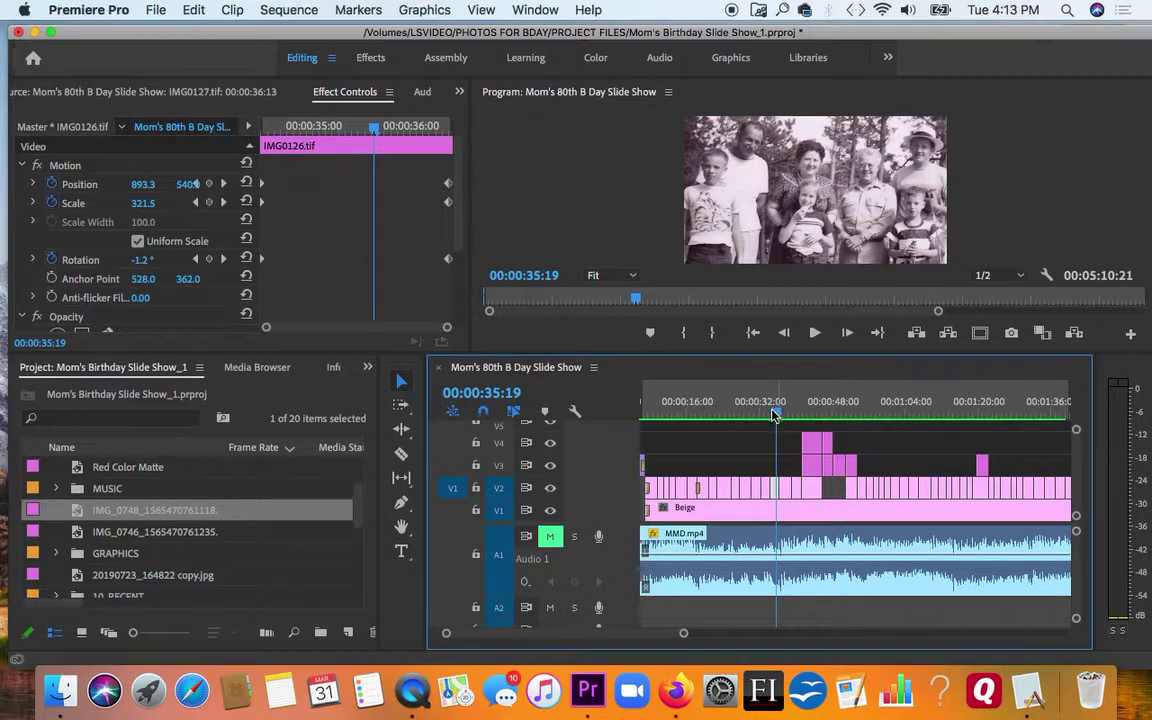
pyautogui.click(774, 413)
pyautogui.moveTo(774, 413); pyautogui.dragTo(778, 417)
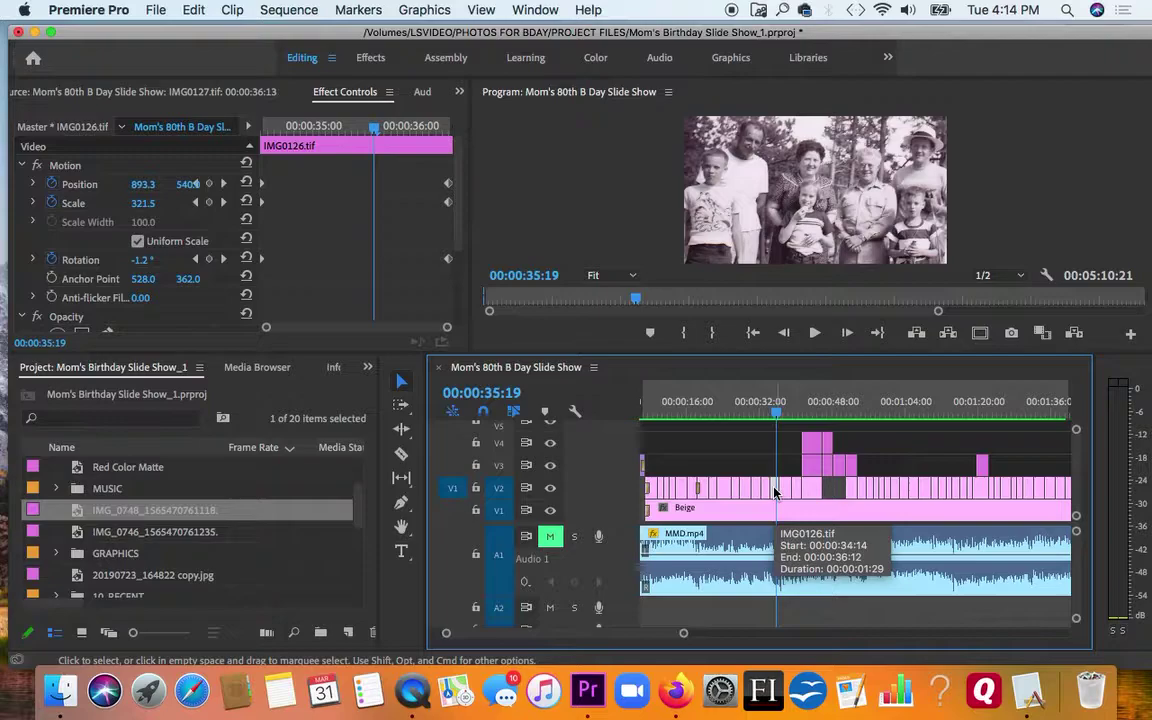
# Scrub to the start of the family group photo and undo an accidental Position reset
pyautogui.click(771, 415)
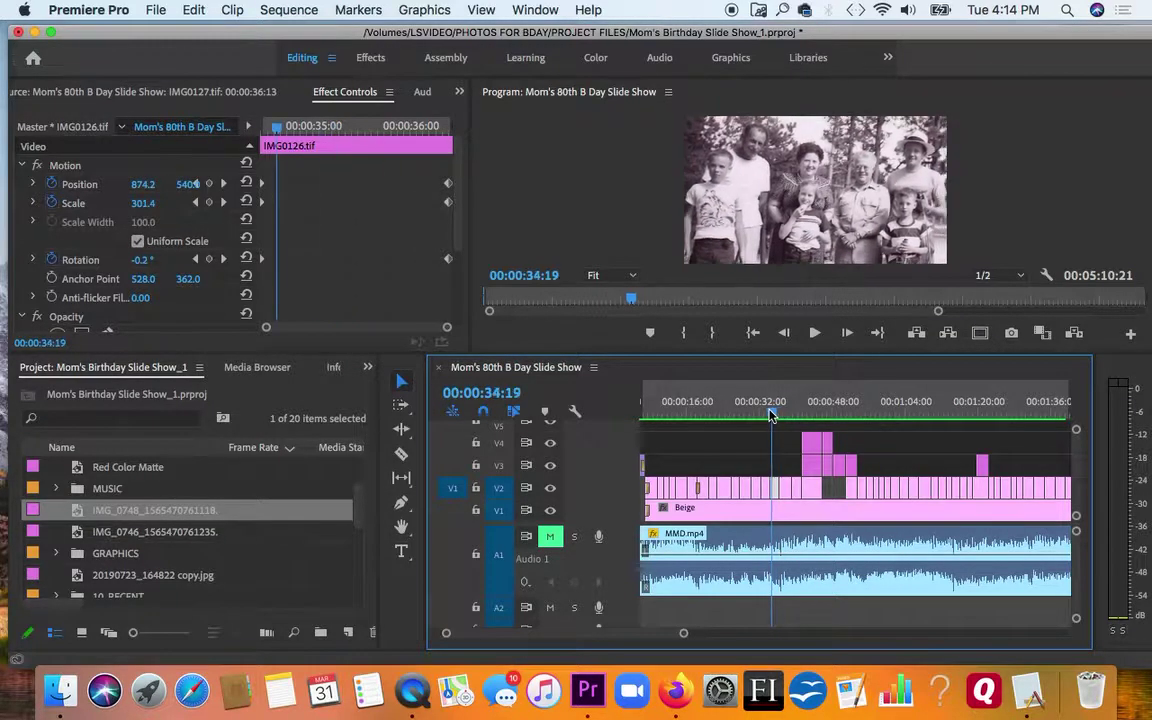
pyautogui.moveTo(771, 415); pyautogui.dragTo(773, 415)
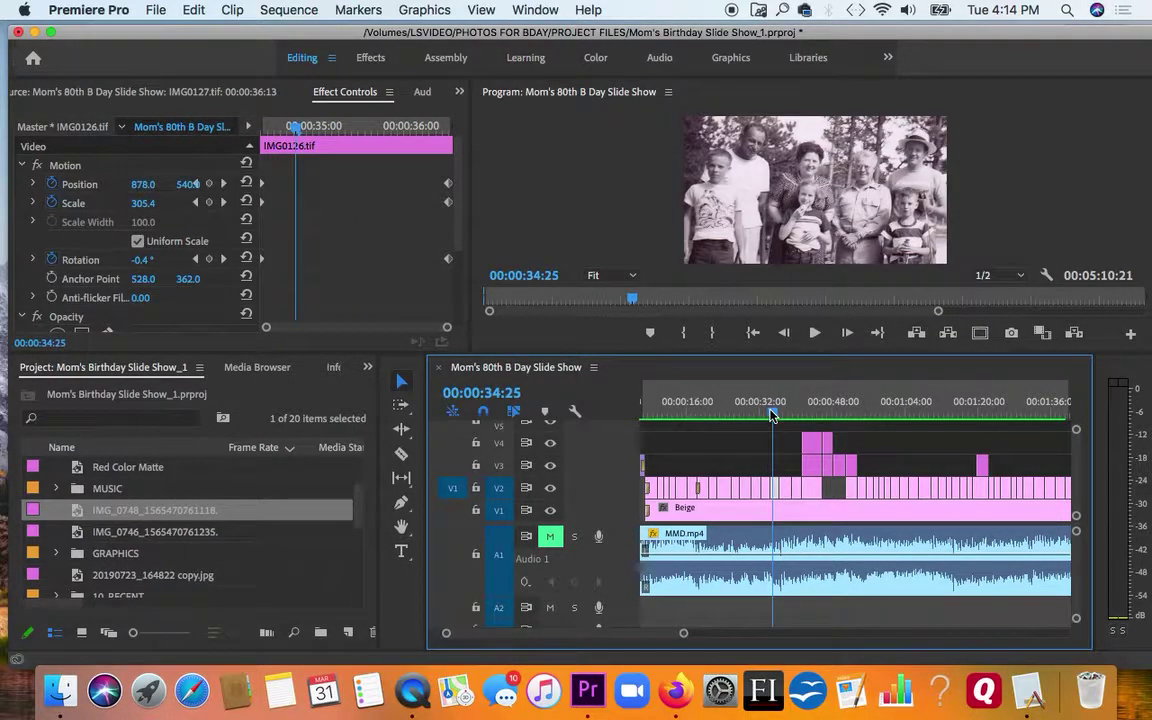
pyautogui.click(246, 185)
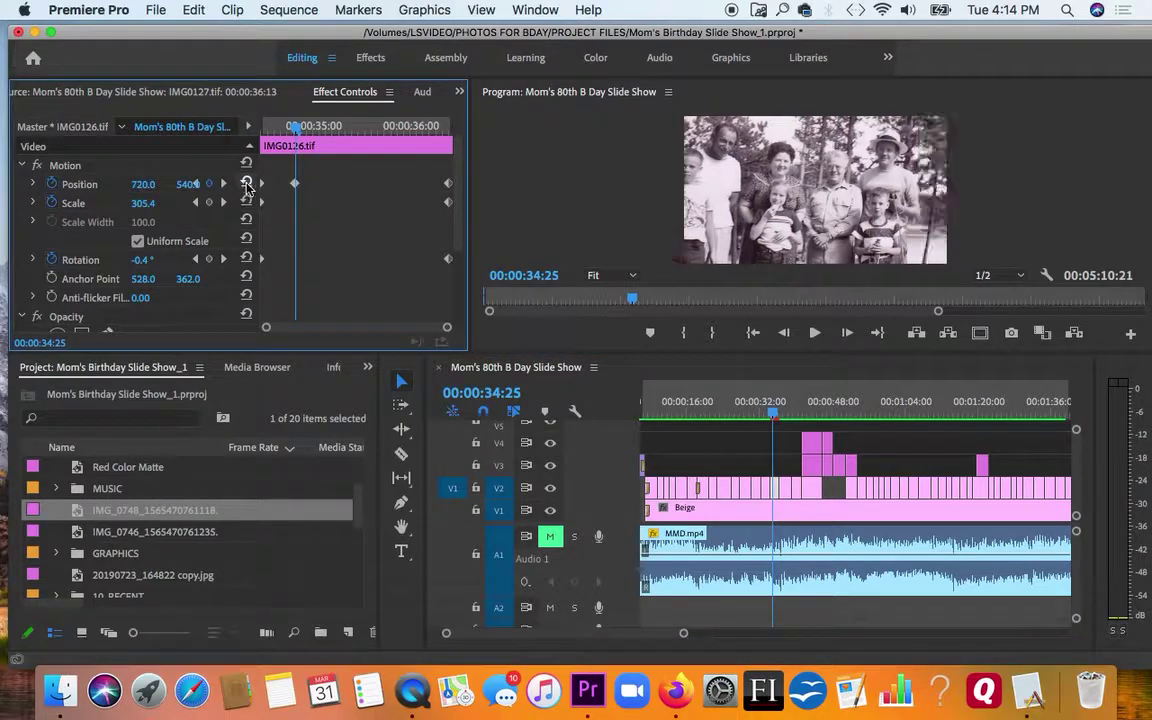
pyautogui.press('super+z')
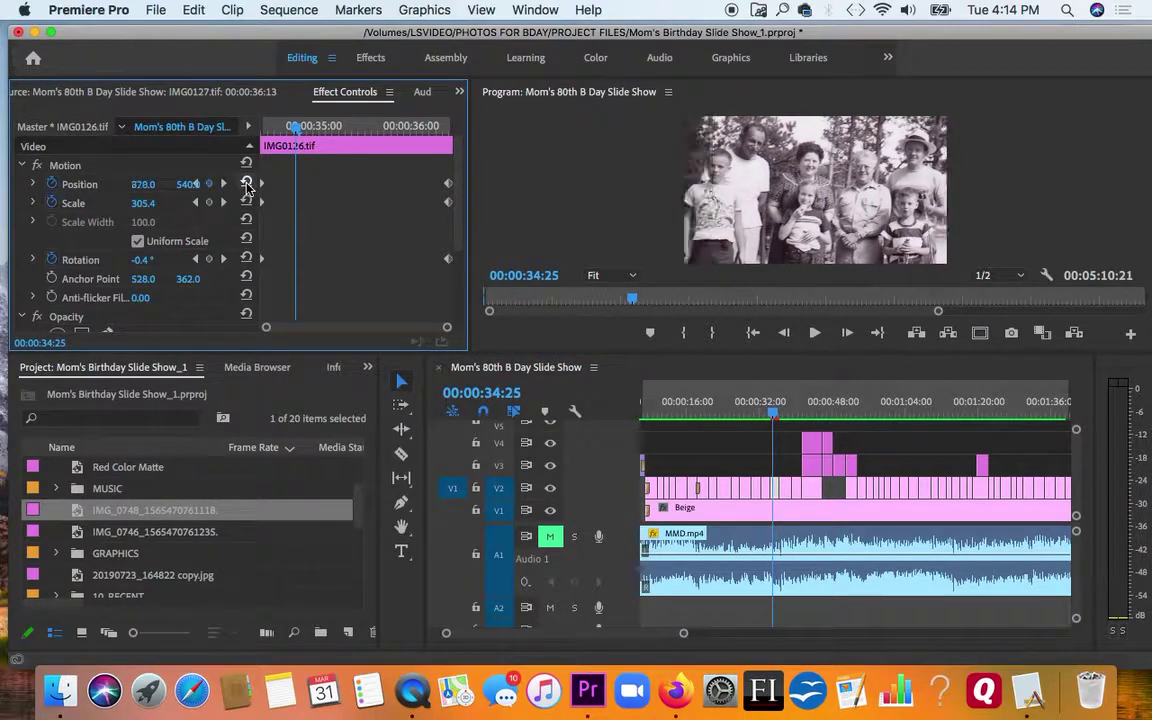
# Delete the photo's Position and Scale keyframes, leaving Position 871, 540, Scale 298, Rotation 0
pyautogui.click(194, 183)
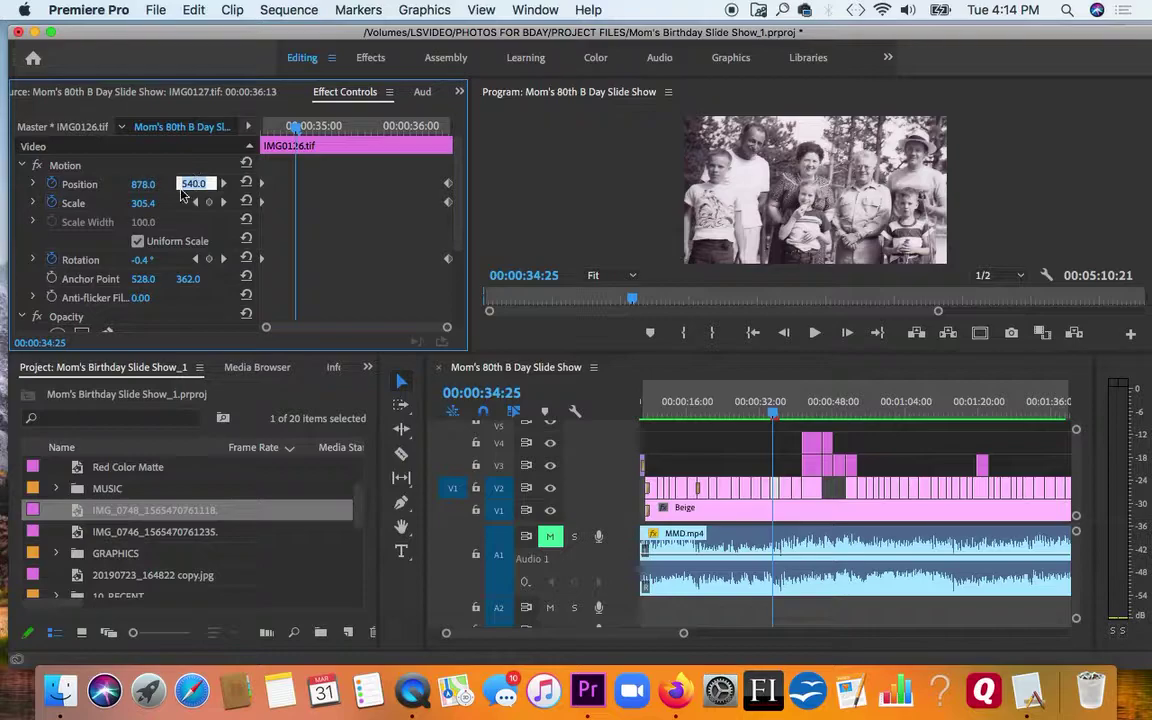
pyautogui.click(208, 202)
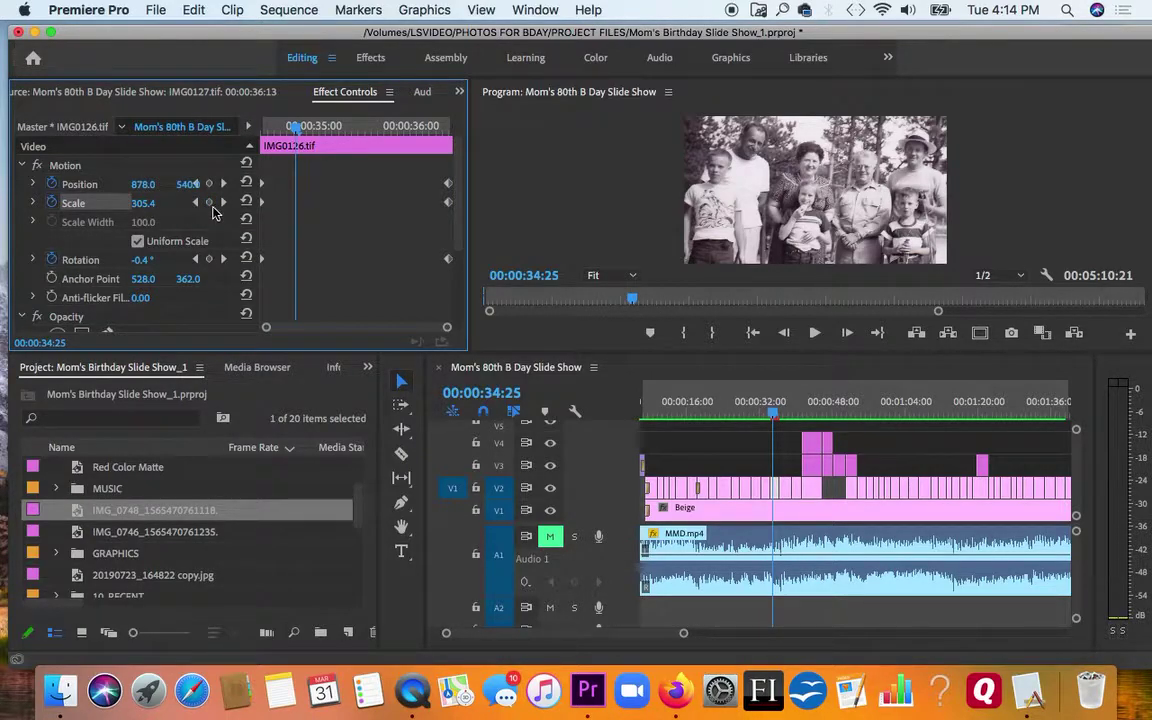
pyautogui.moveTo(419, 172); pyautogui.dragTo(420, 250)
pyautogui.press('Delete')
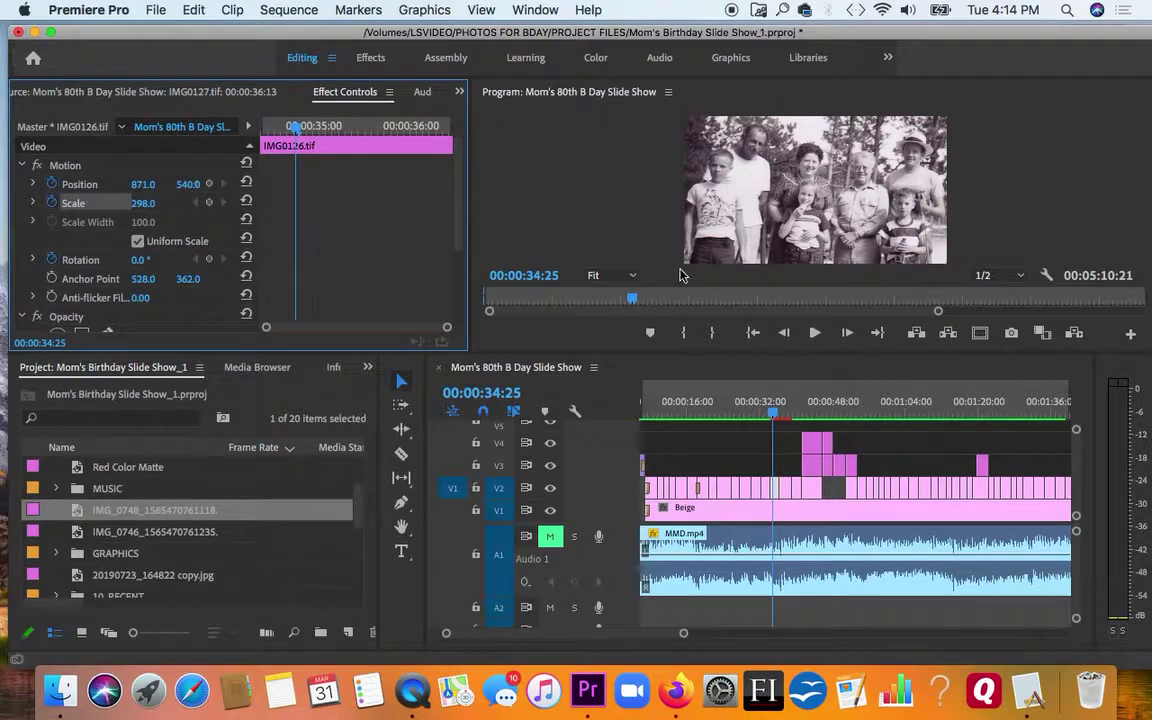
# Play the slideshow from around 00:00:29:09 and again from 00:00:30:12, stopping at 00:00:37:05
pyautogui.moveTo(777, 416); pyautogui.dragTo(753, 416)
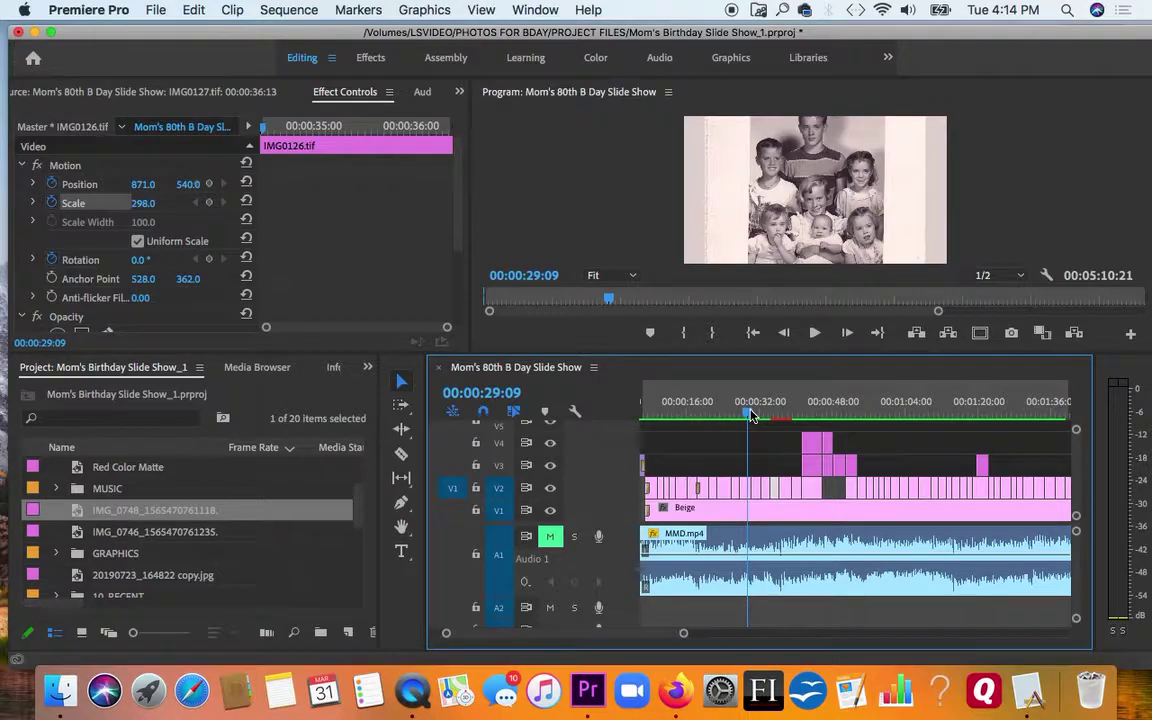
pyautogui.press('space')
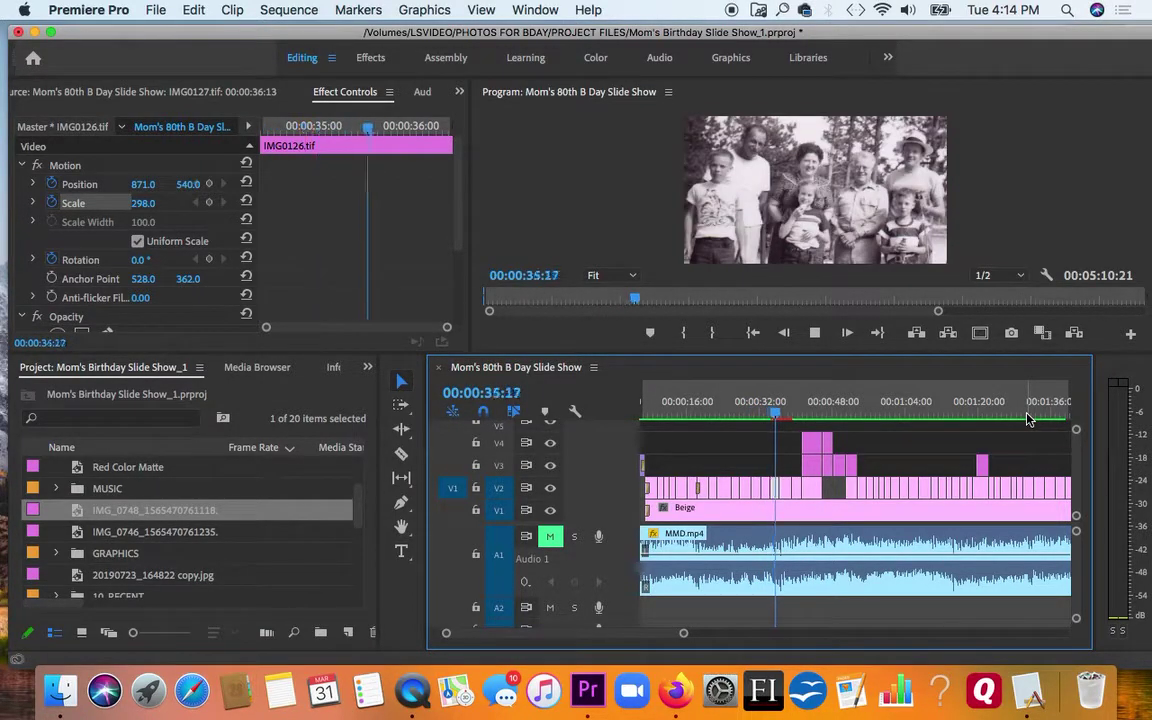
pyautogui.press('space')
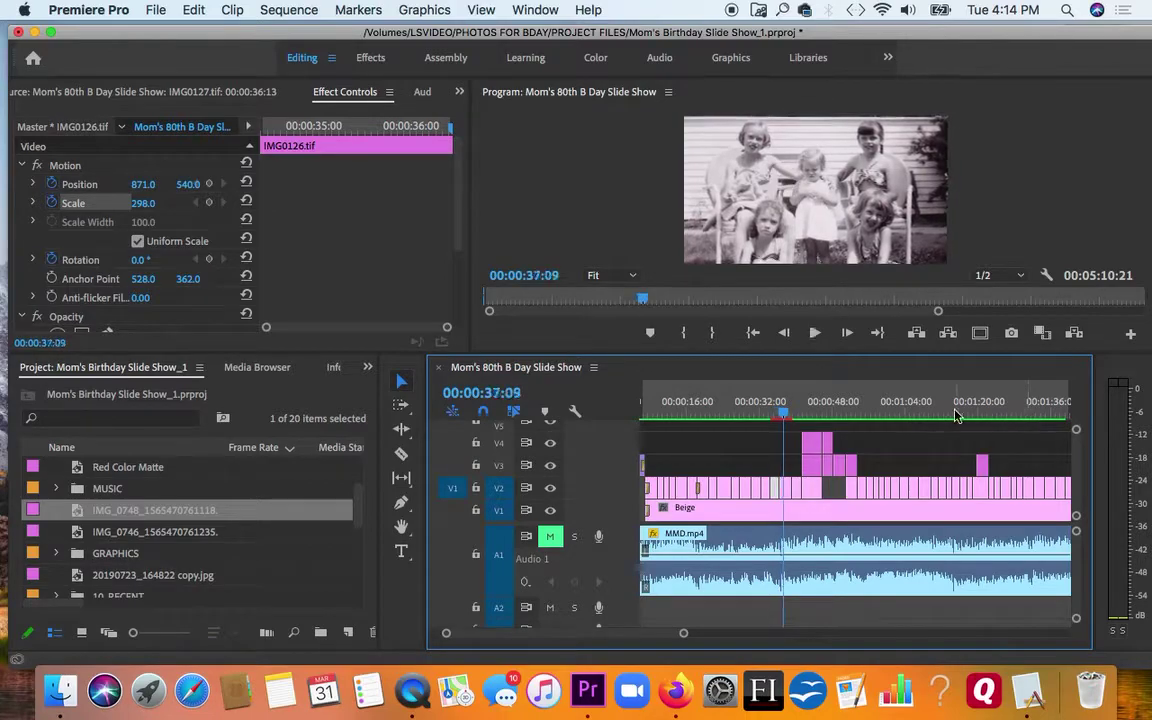
pyautogui.click(754, 416)
pyautogui.press('space')
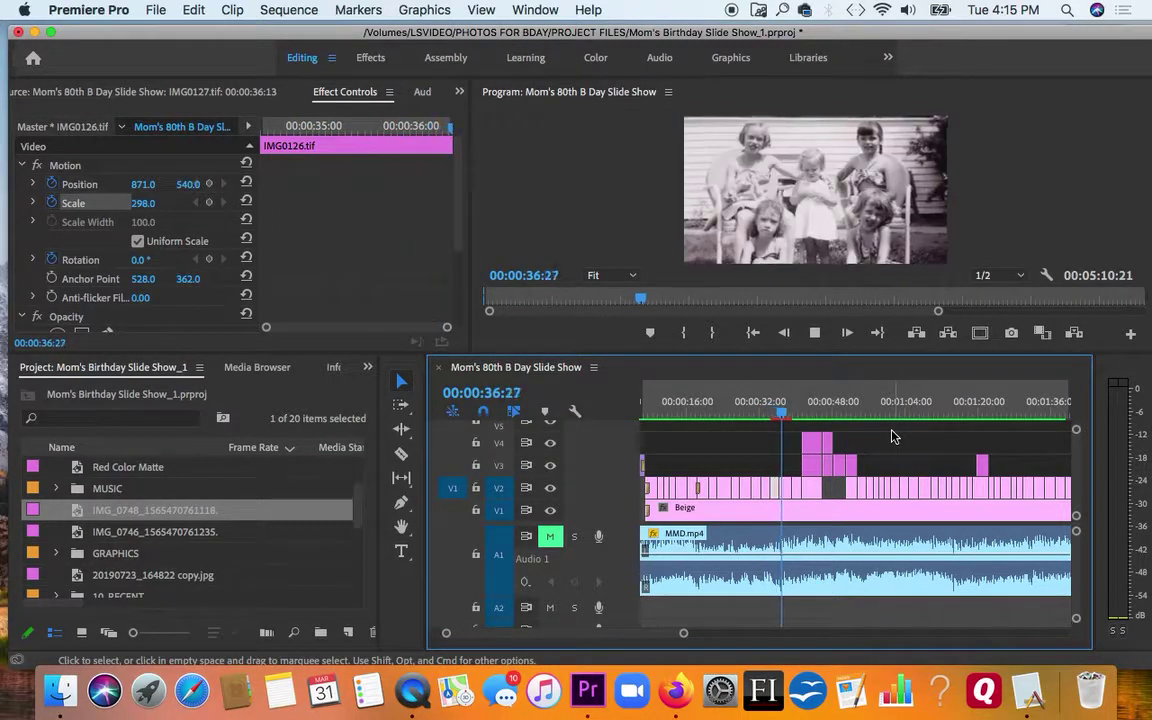
pyautogui.press('space')
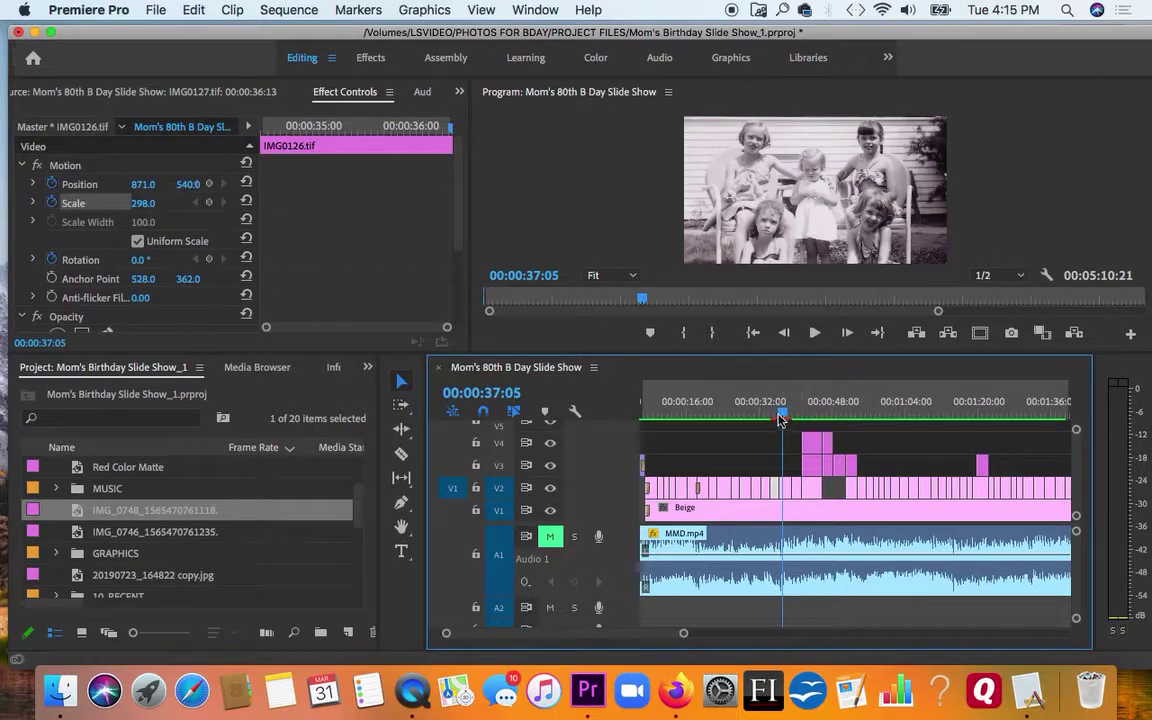
# Replay from 00:00:34:19, then park at 00:00:34:07 and select the IMG0126.tif clip
pyautogui.moveTo(780, 417); pyautogui.dragTo(762, 418)
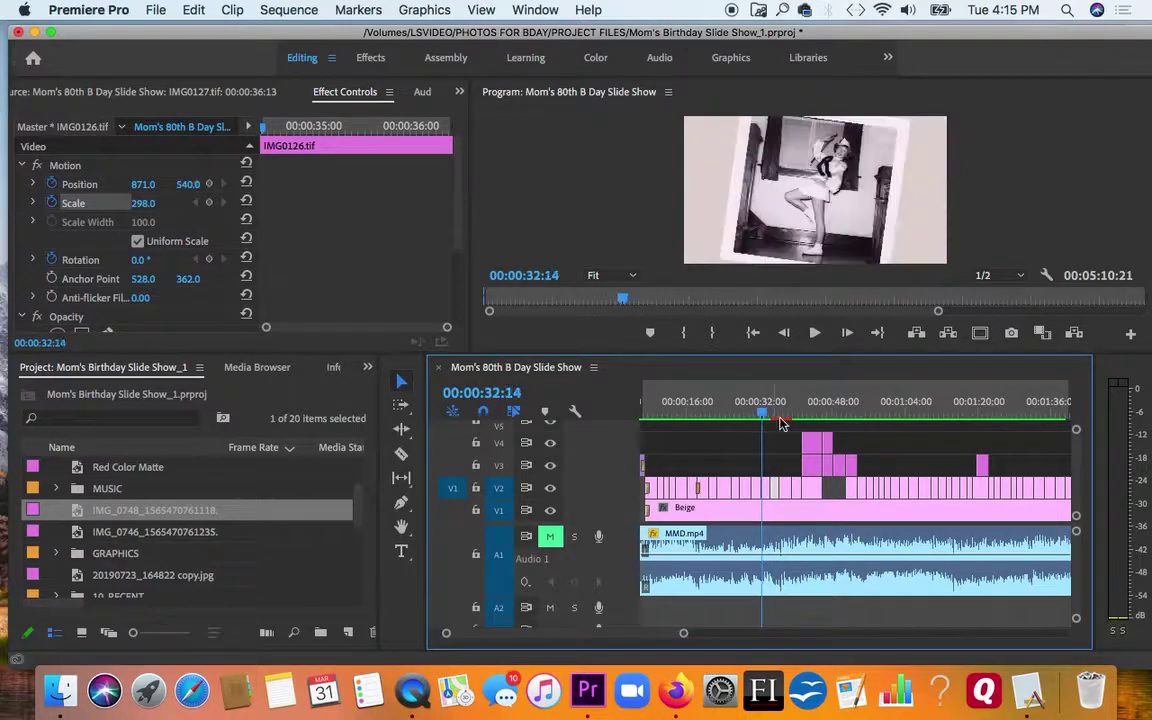
pyautogui.click(898, 448)
pyautogui.press('space')
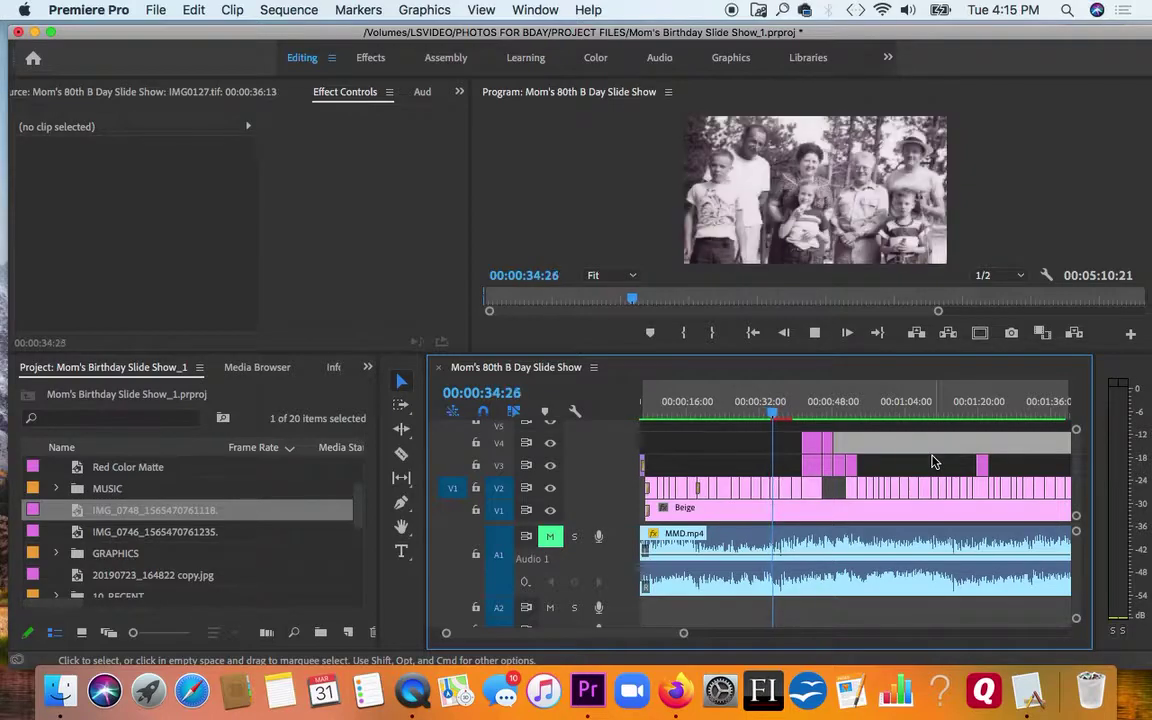
pyautogui.press('space')
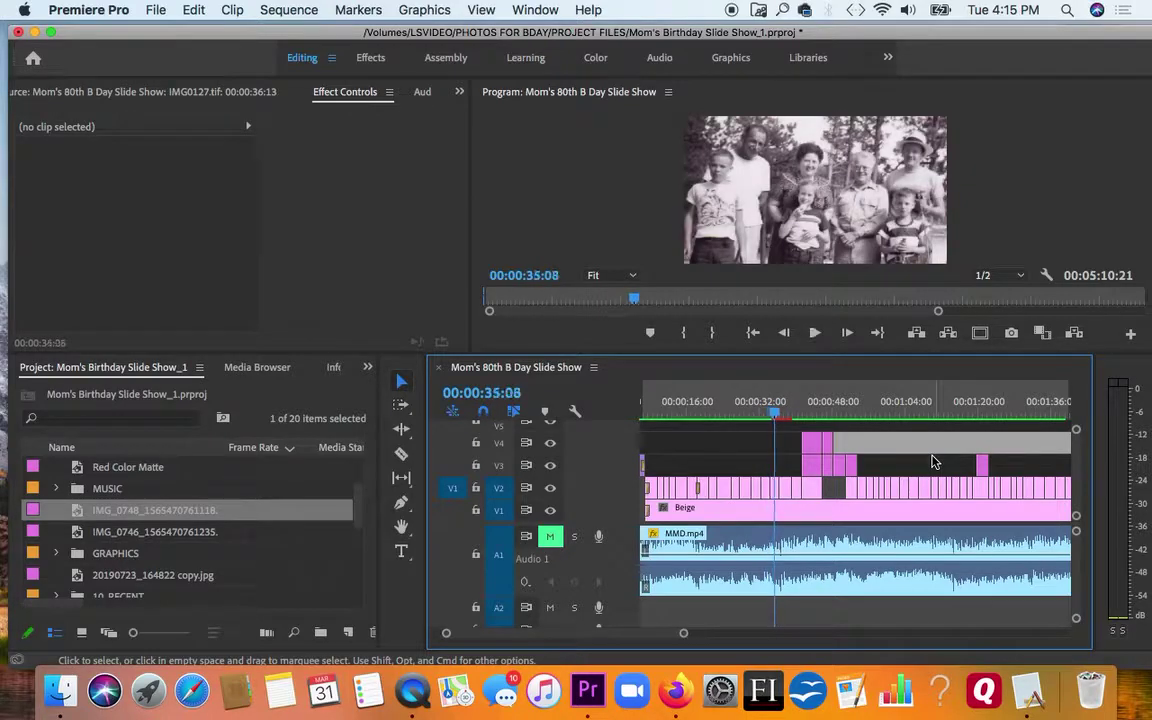
pyautogui.click(778, 416)
pyautogui.moveTo(778, 416); pyautogui.dragTo(775, 416)
pyautogui.click(773, 491)
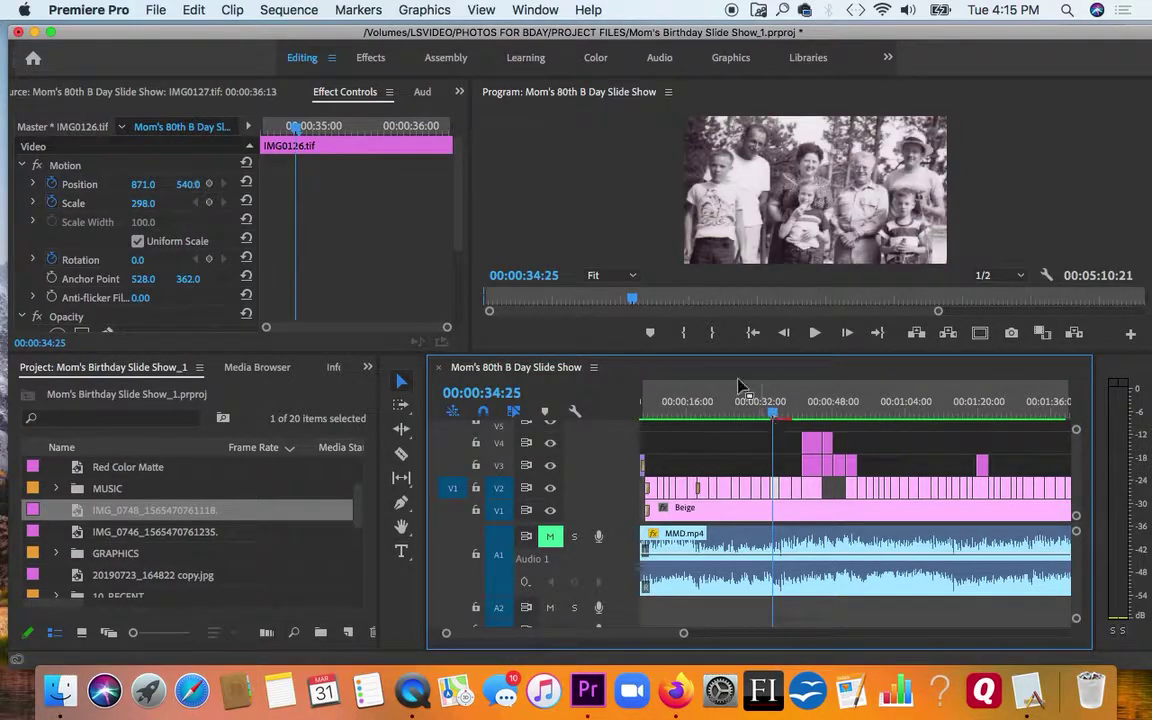
# Enlarge the preview and Effect Controls panels and scrub toward the photo clip's end
pyautogui.moveTo(655, 352); pyautogui.dragTo(659, 449)
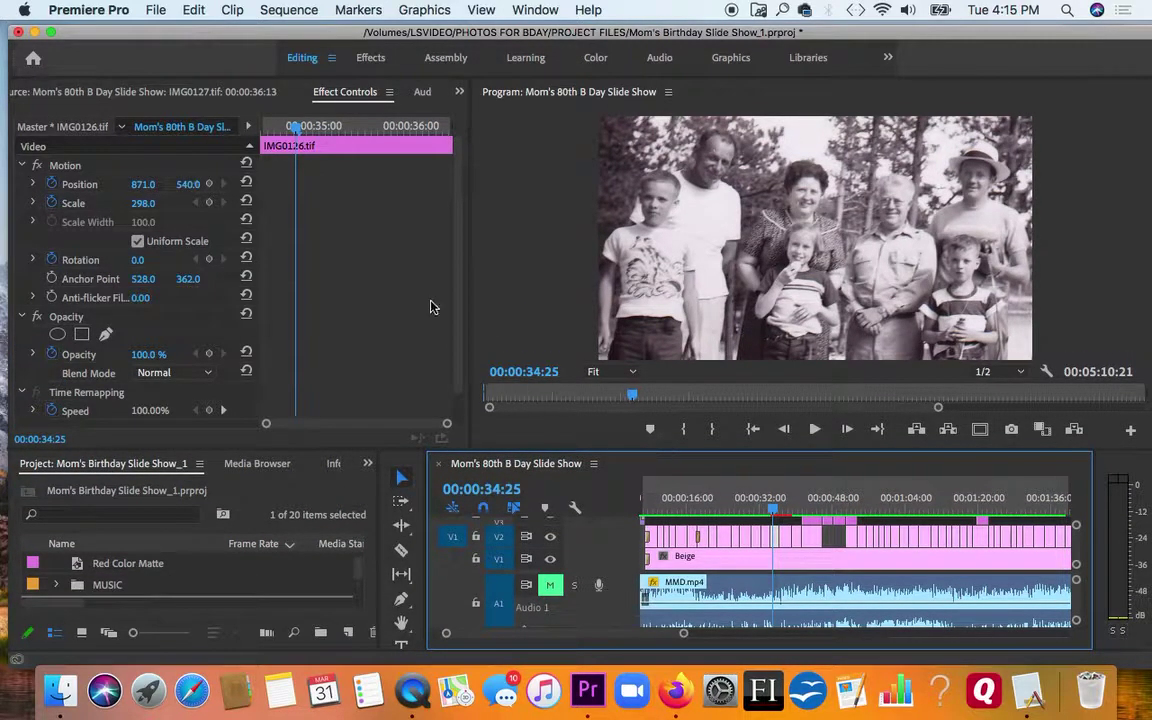
pyautogui.click(268, 128)
pyautogui.moveTo(268, 128); pyautogui.dragTo(449, 135)
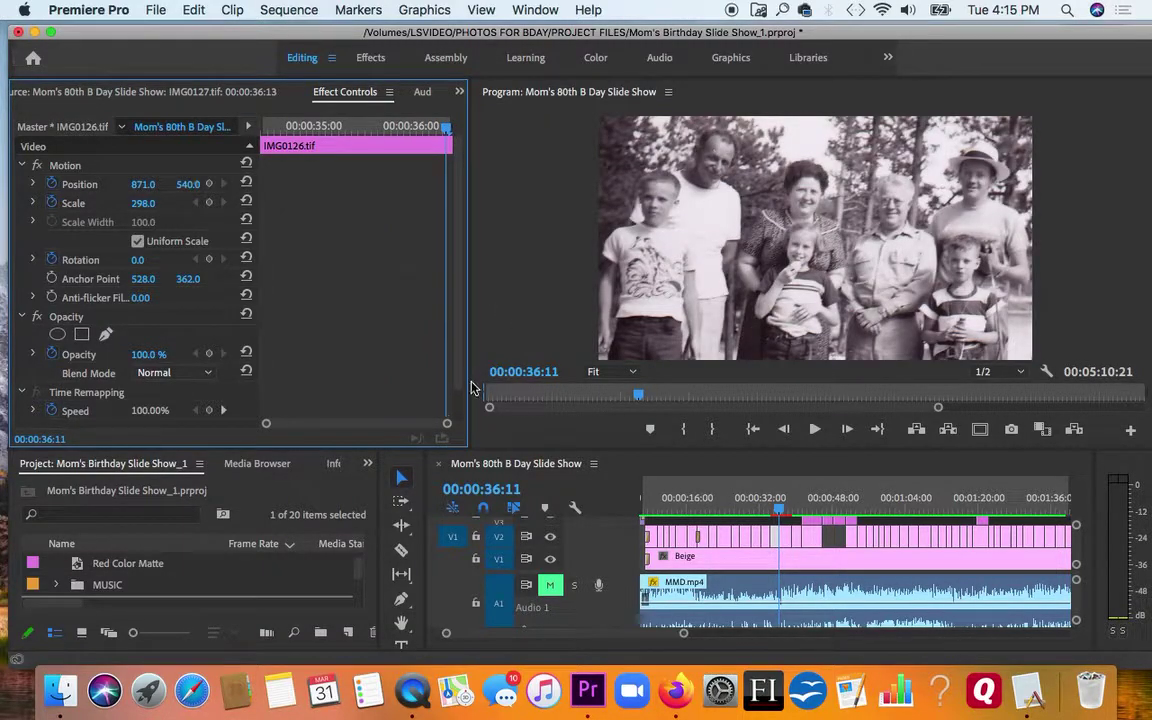
pyautogui.moveTo(469, 382); pyautogui.dragTo(530, 380)
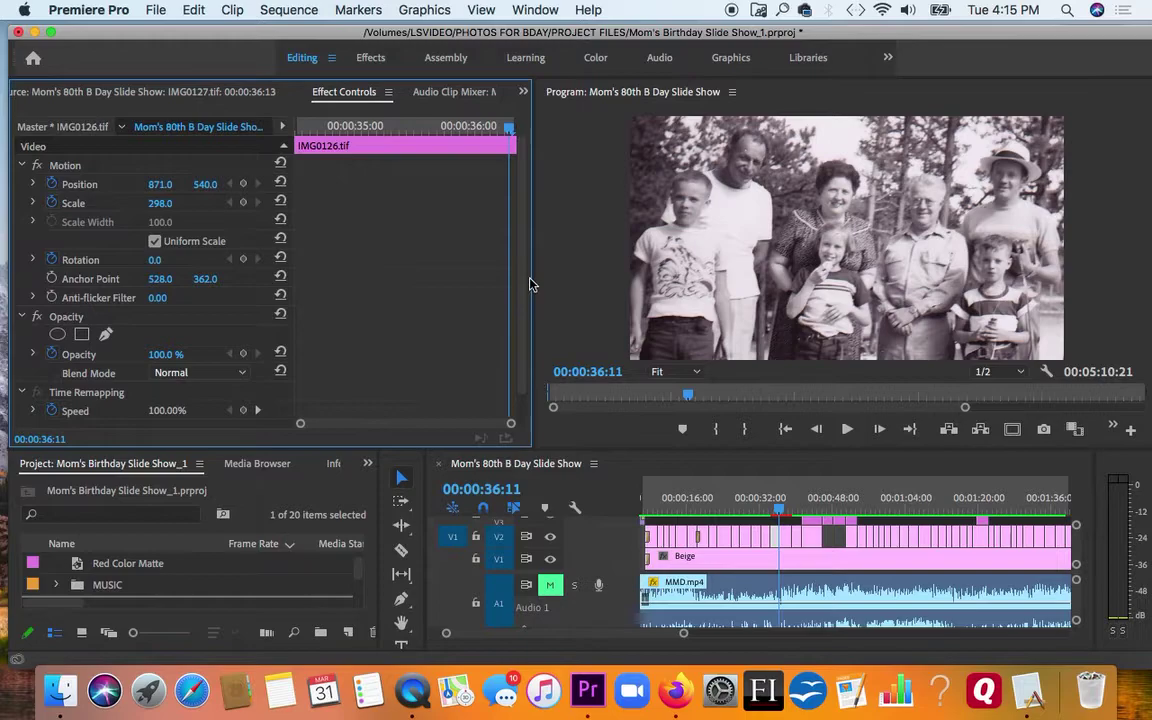
# At the clip's last frame 00:00:36:12, keyframe Scale 334 and Position 897, 506
pyautogui.click(516, 133)
pyautogui.press('Right')
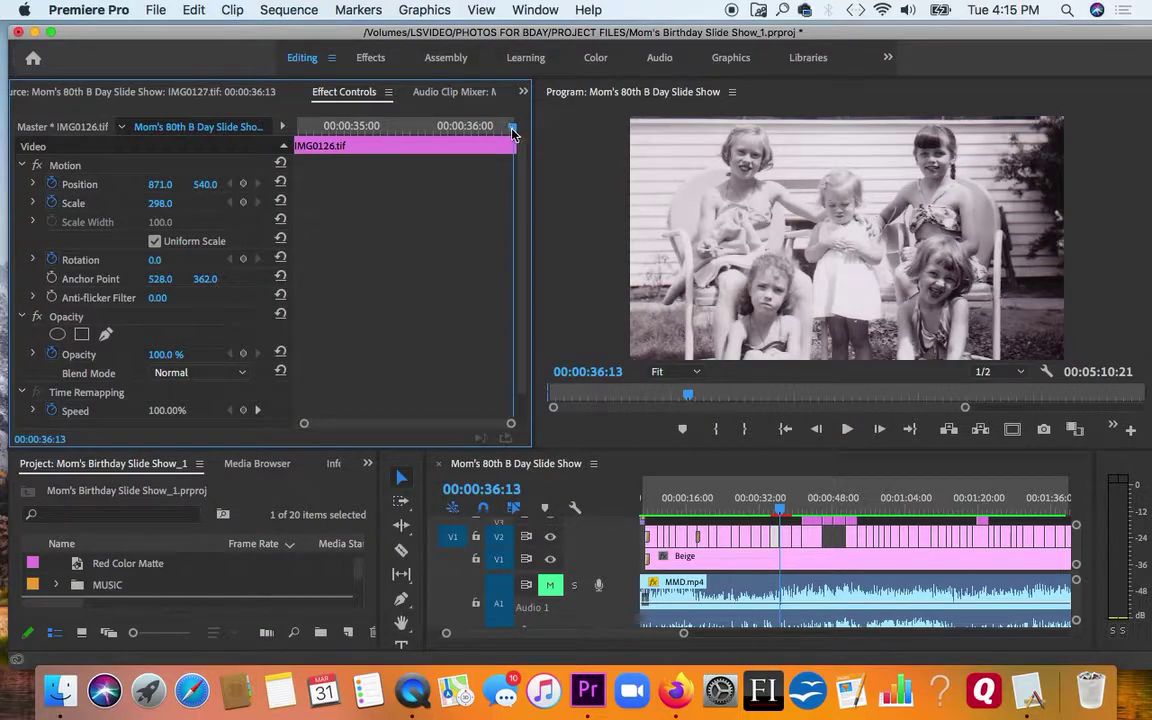
pyautogui.press('Left')
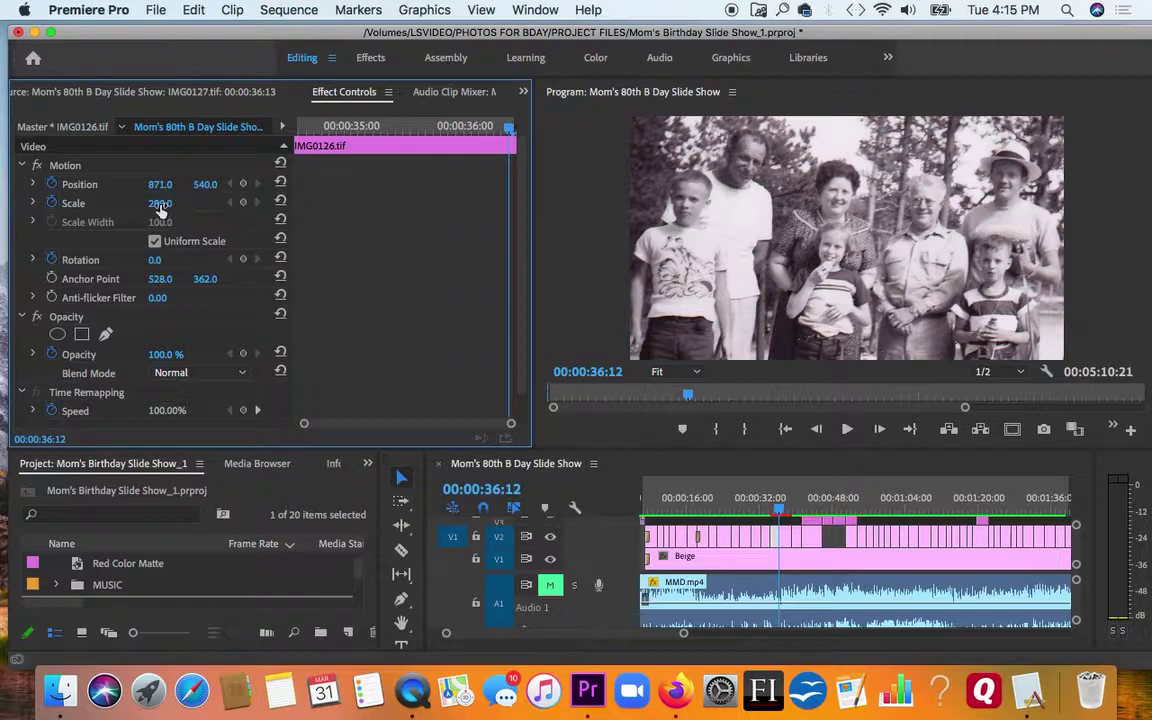
pyautogui.moveTo(160, 205); pyautogui.dragTo(206, 205)
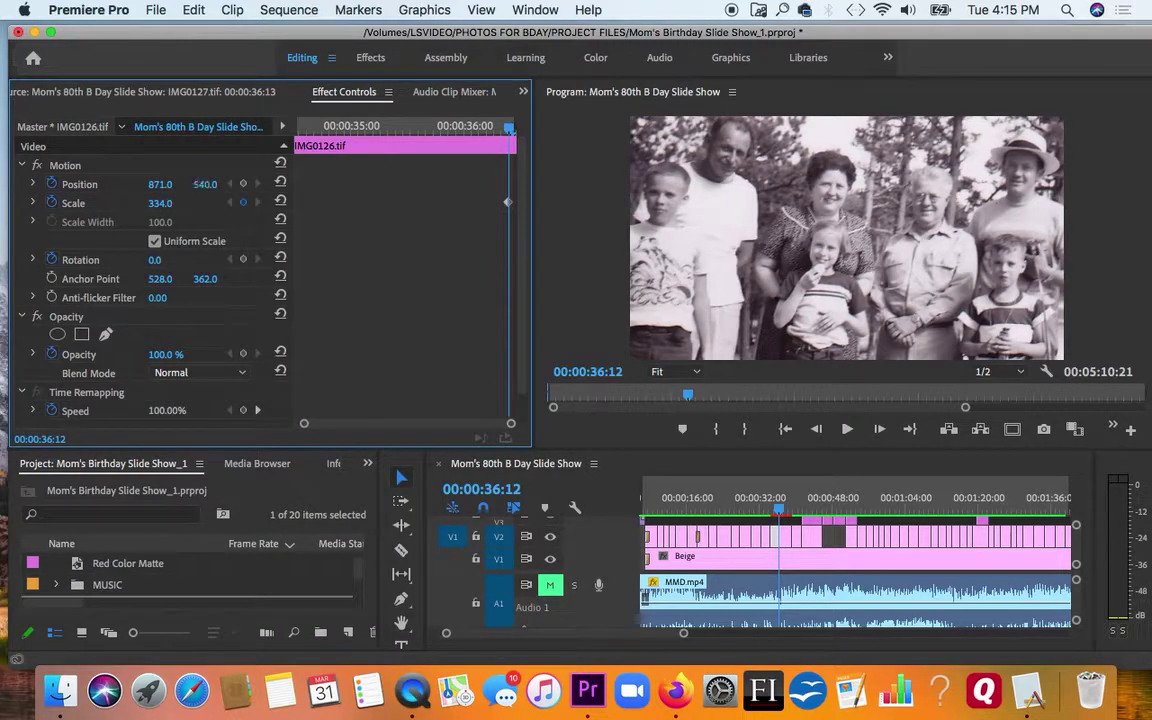
pyautogui.moveTo(205, 184)
pyautogui.mouseDown()
pyautogui.moveTo(144, 184)
pyautogui.moveTo(186, 184)
pyautogui.mouseUp()
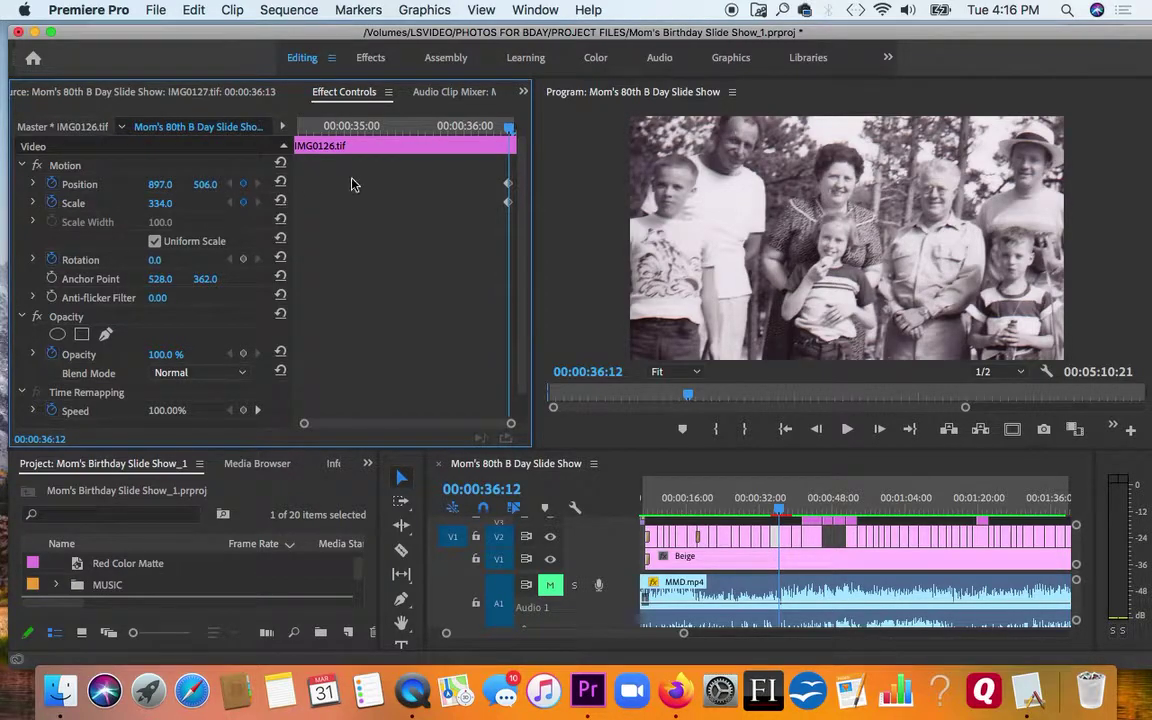
# Delete the ending keyframes and turn off Scale animation, confirming removal of its keyframes
pyautogui.moveTo(446, 160); pyautogui.dragTo(510, 211)
pyautogui.press('Delete')
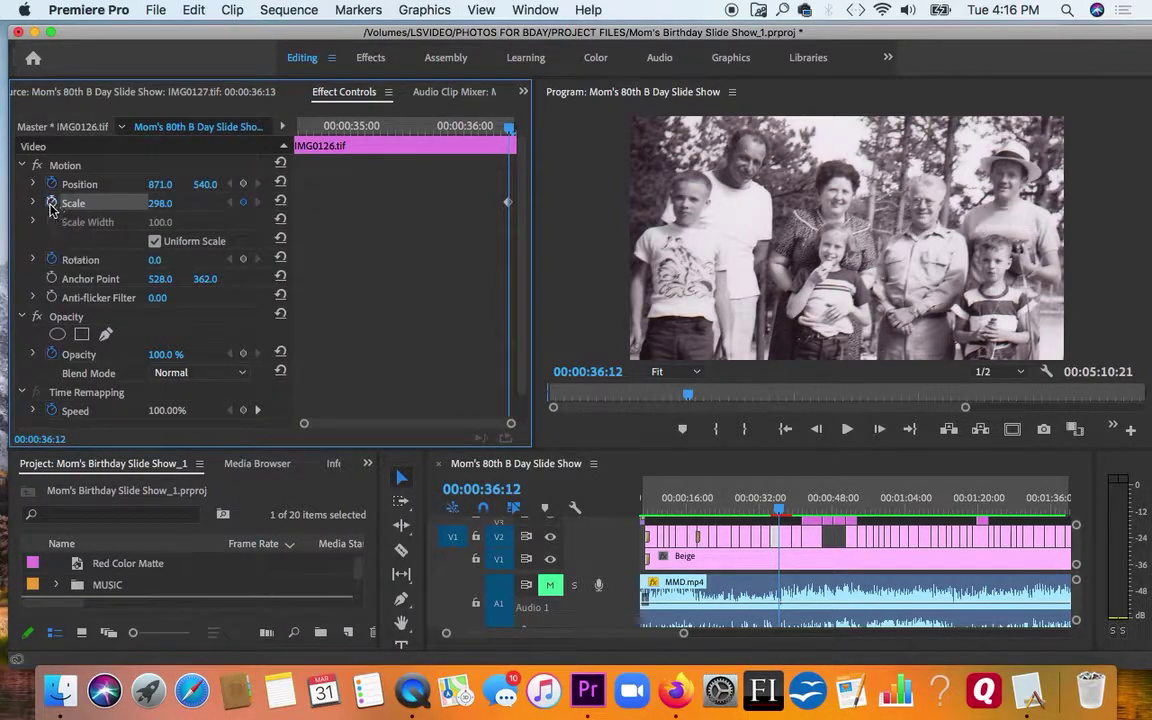
pyautogui.click(52, 203)
pyautogui.click(720, 378)
pyautogui.click(506, 204)
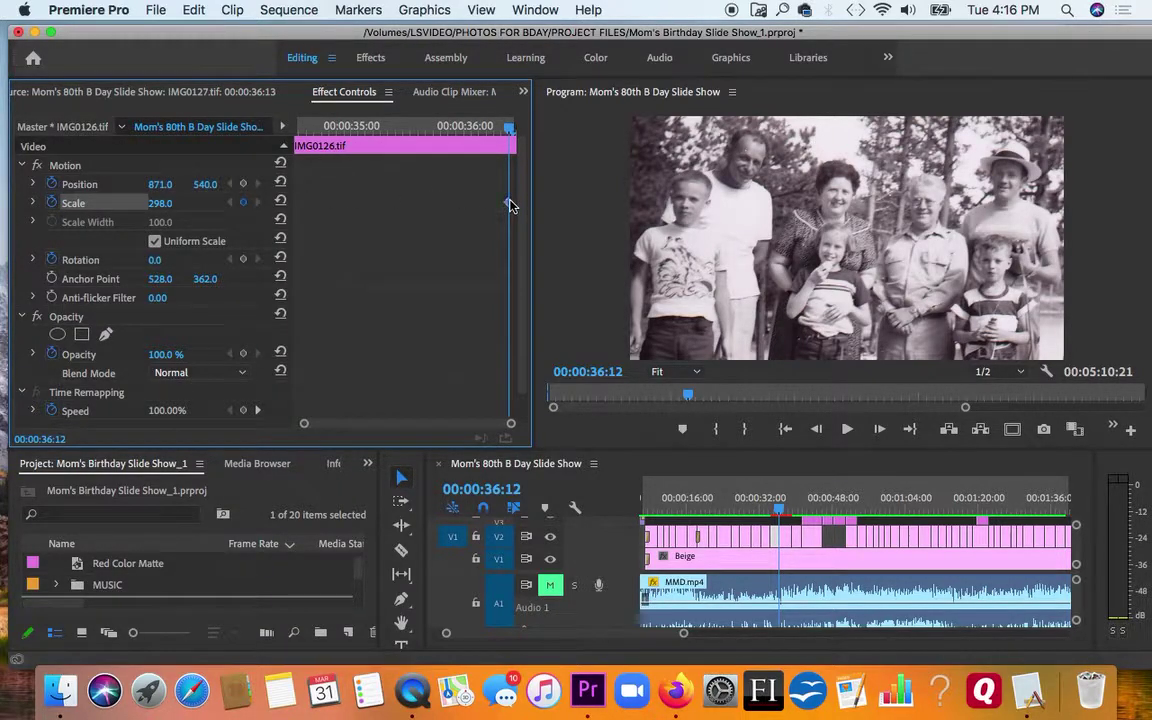
# Set the end keyframe's Scale to 305, undoing a trial value of 317
pyautogui.click(159, 204)
pyautogui.write('303')
pyautogui.press('Return')
pyautogui.moveTo(160, 203); pyautogui.dragTo(162, 203)
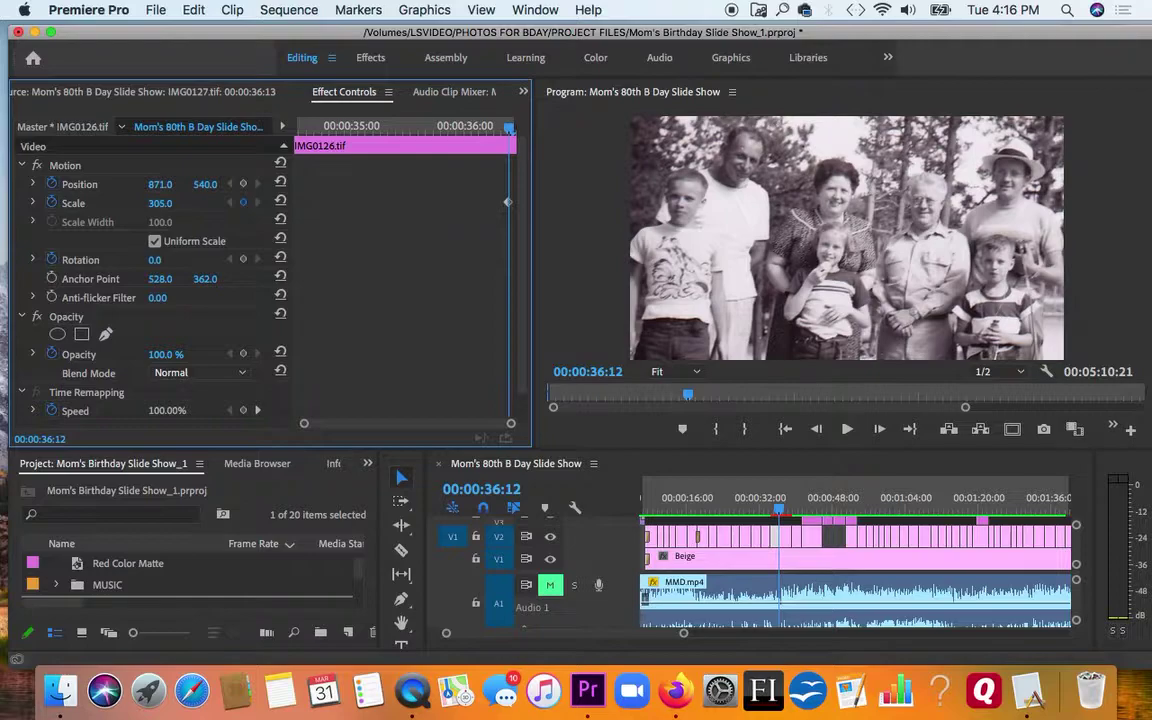
pyautogui.click(160, 203)
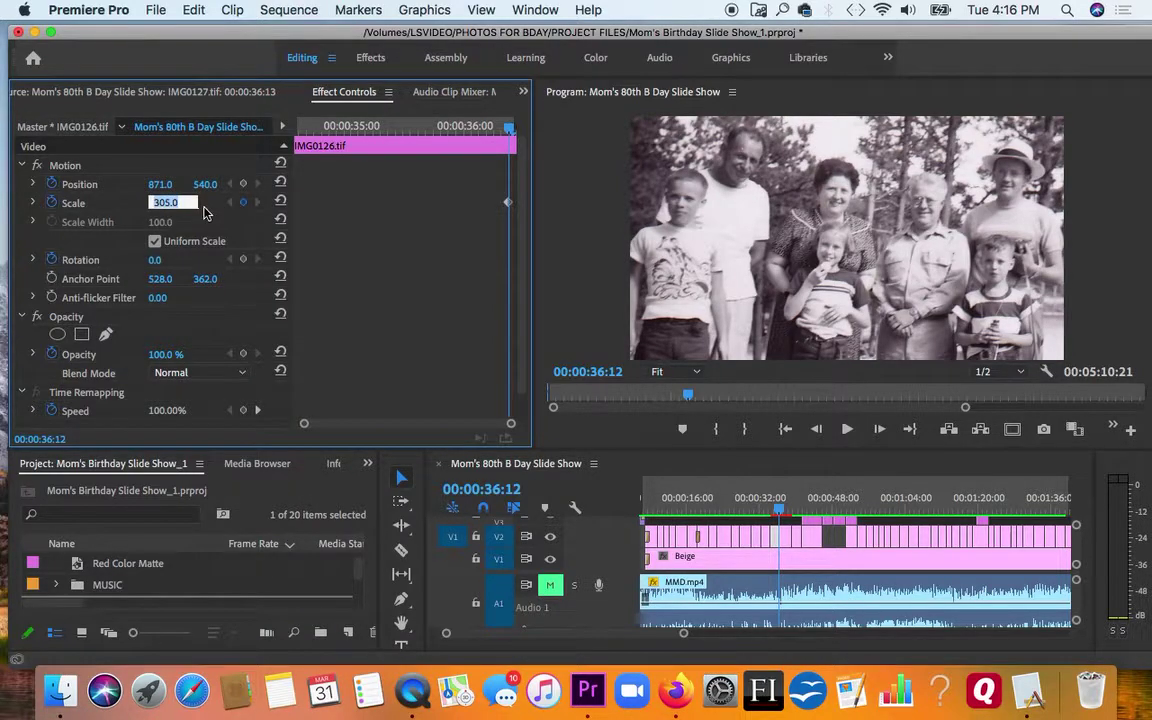
pyautogui.write('317')
pyautogui.press('Return')
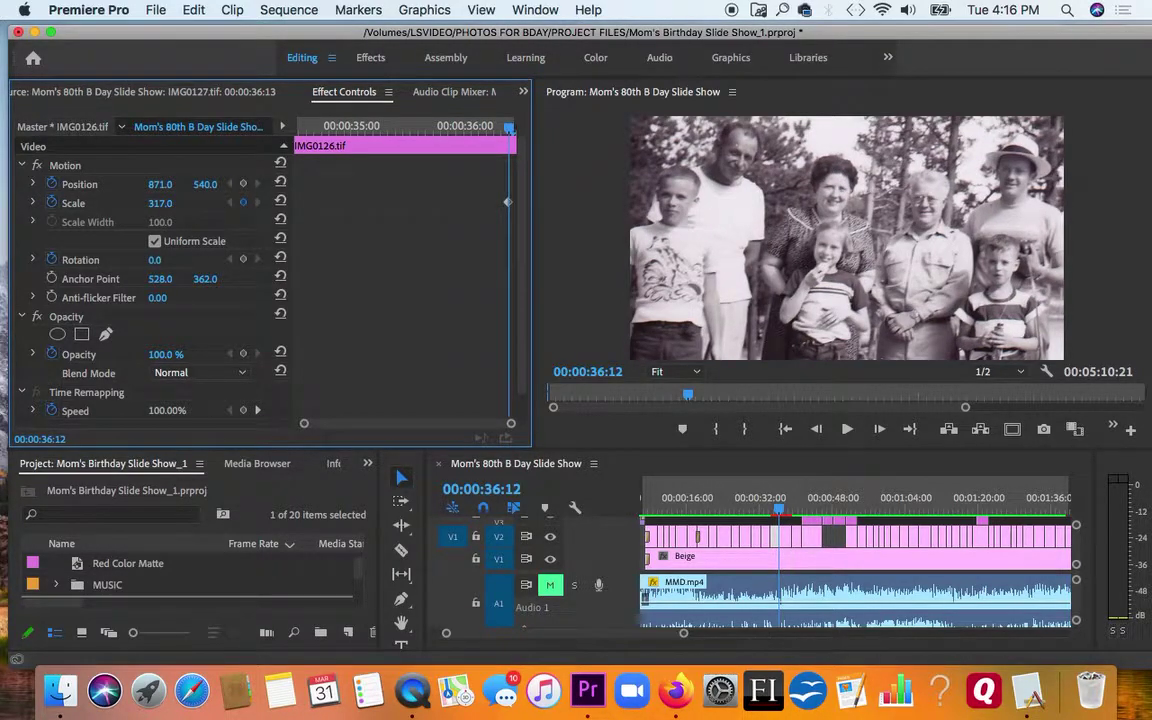
pyautogui.press('super+z')
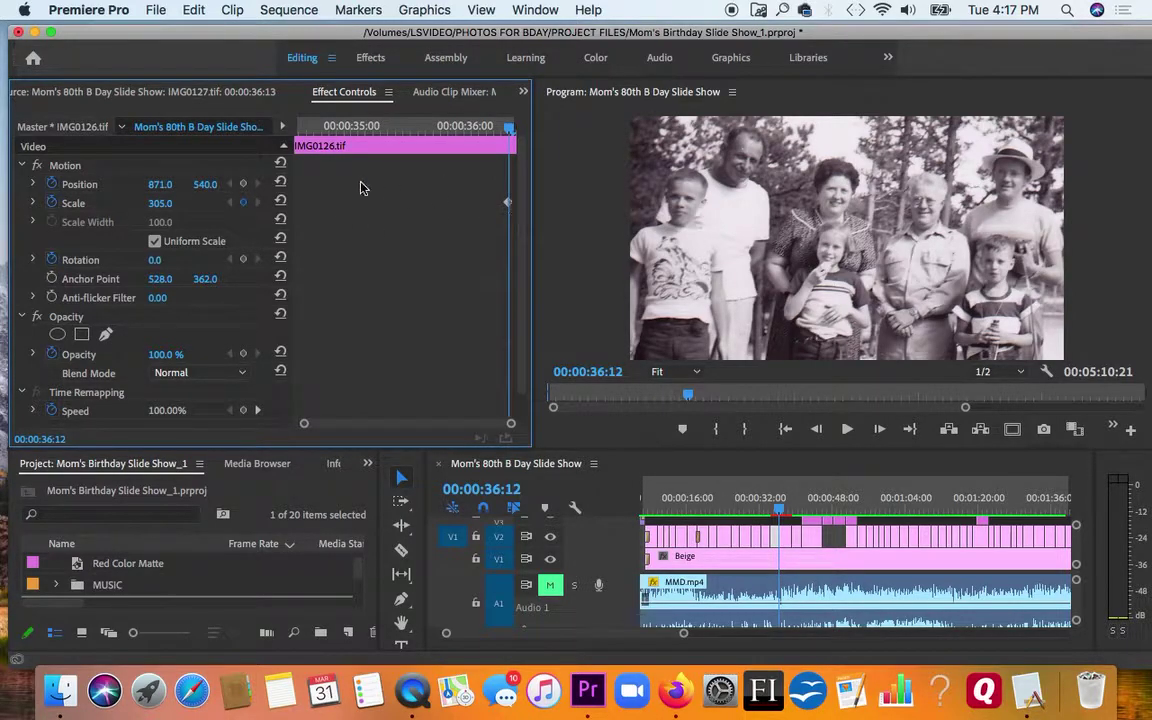
# Keyframe the ending Position at 856, 509
pyautogui.moveTo(205, 184); pyautogui.dragTo(144, 184)
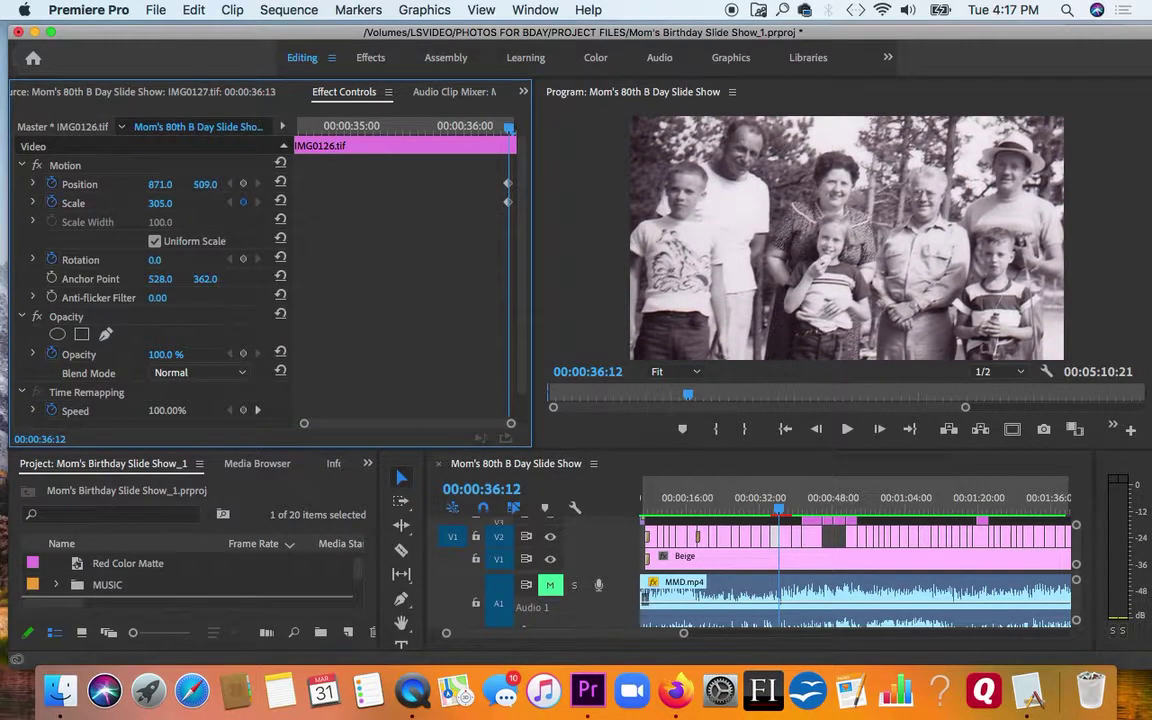
pyautogui.click(160, 184)
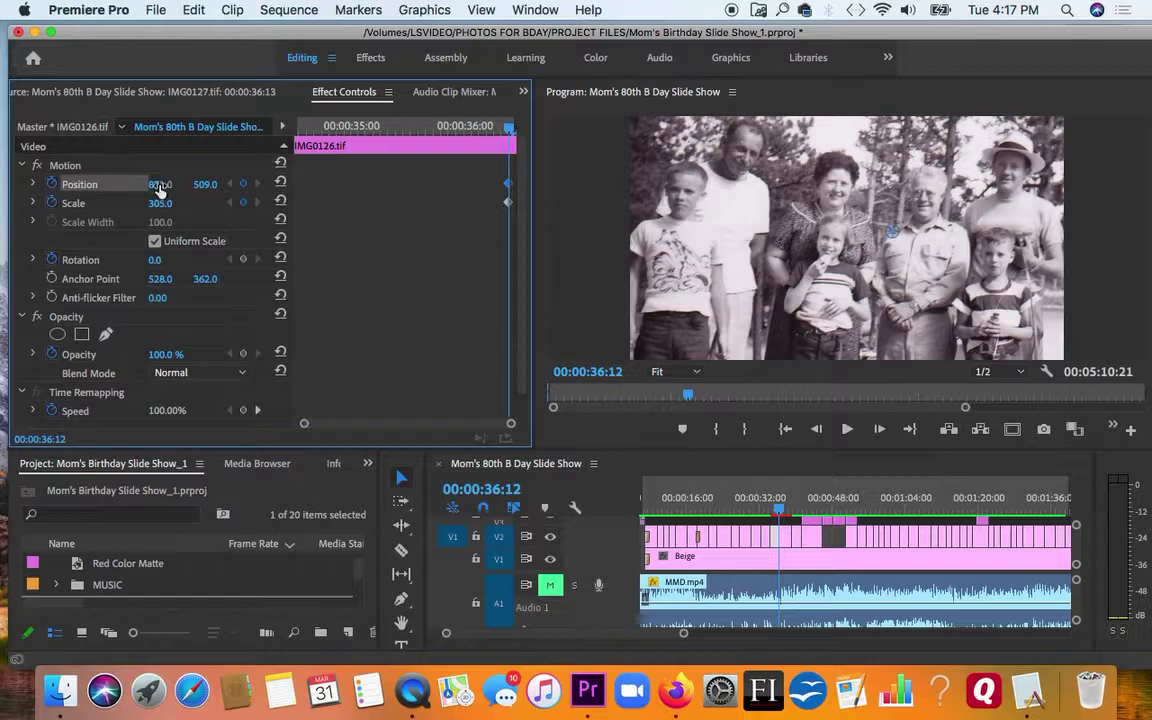
pyautogui.moveTo(160, 184)
pyautogui.mouseDown()
pyautogui.moveTo(233, 184)
pyautogui.moveTo(147, 184)
pyautogui.mouseUp()
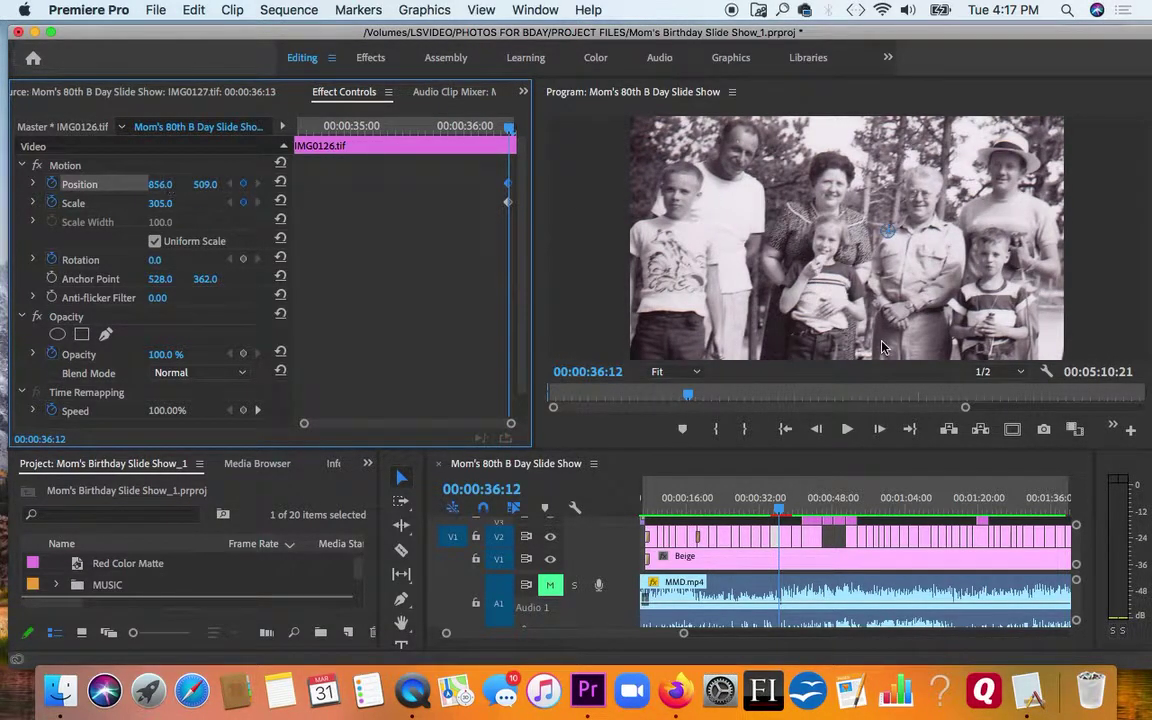
# Zoom the Program Monitor to 10% to check the frame edges, then return it to Fit
pyautogui.click(697, 373)
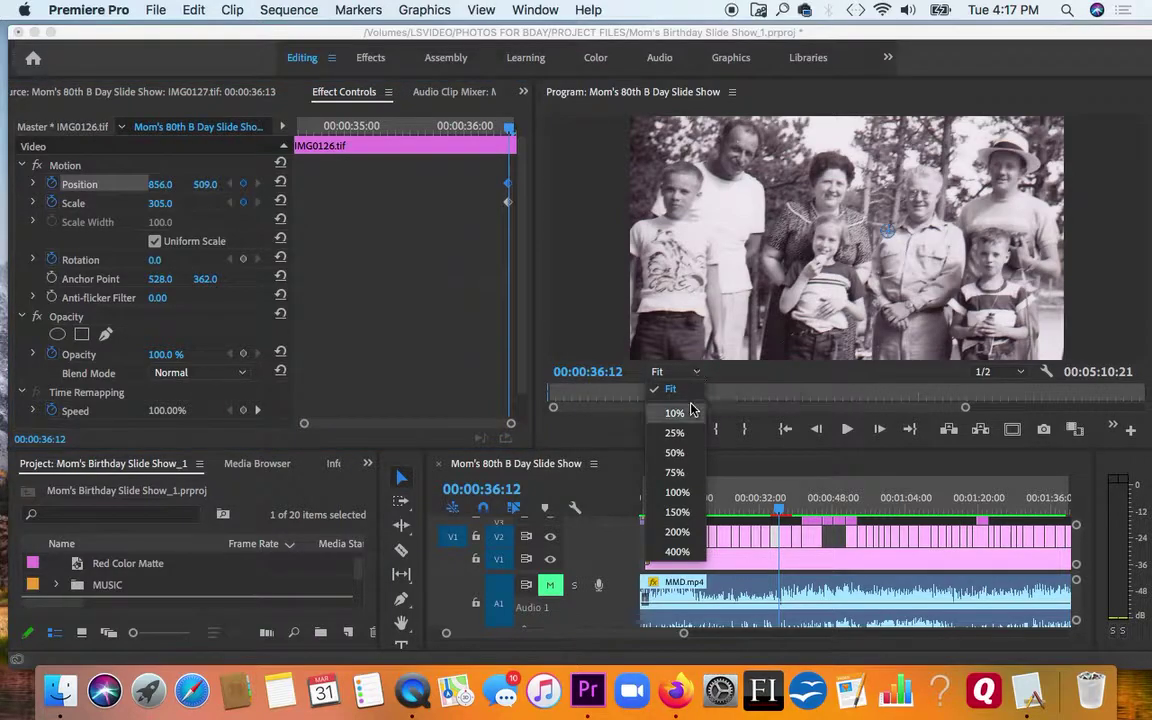
pyautogui.click(676, 452)
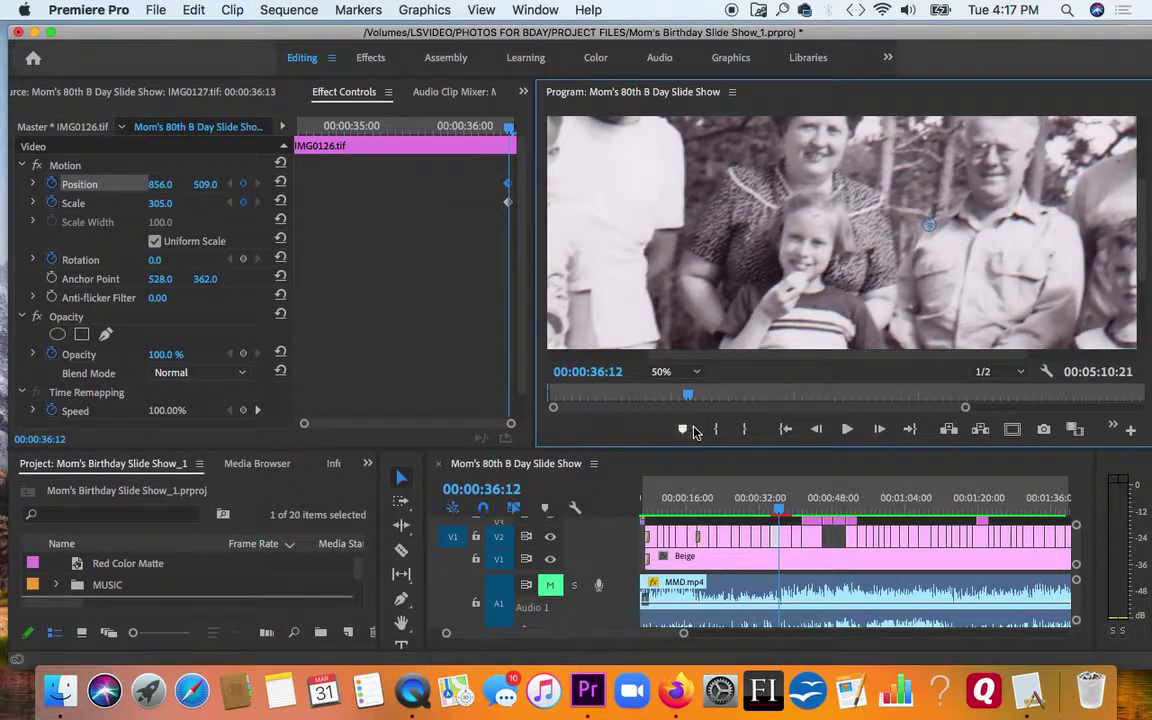
pyautogui.click(690, 372)
pyautogui.click(676, 412)
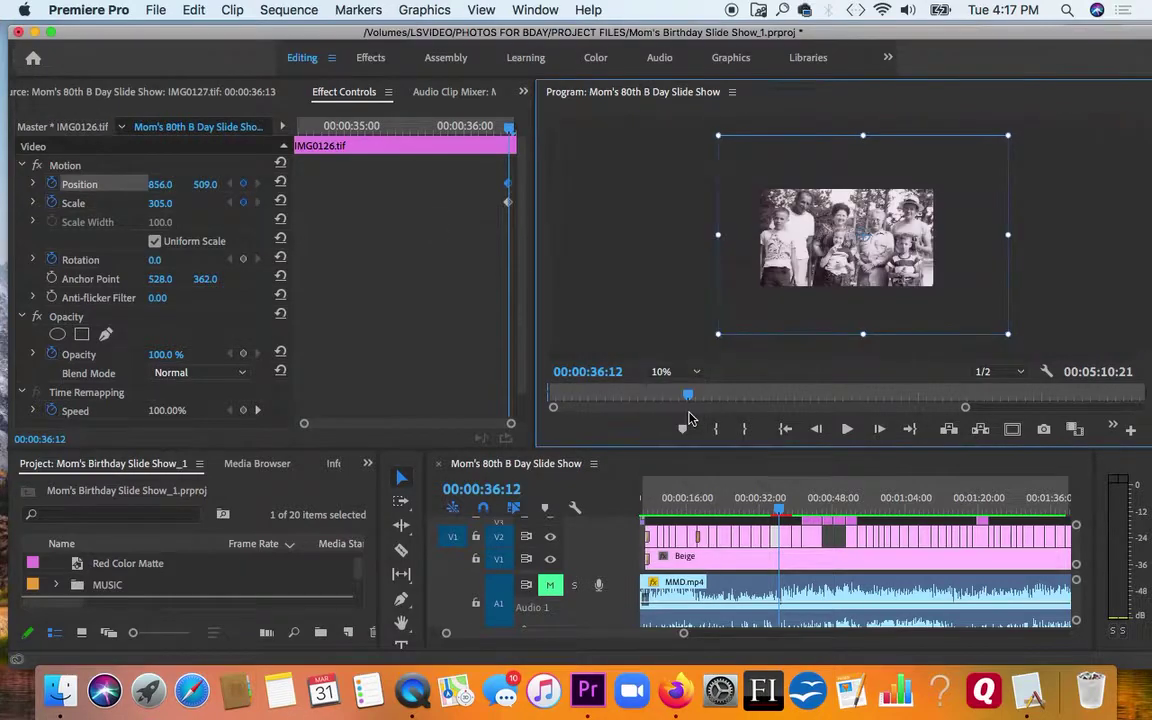
pyautogui.moveTo(870, 258)
pyautogui.mouseDown()
pyautogui.moveTo(851, 244)
pyautogui.moveTo(867, 258)
pyautogui.mouseUp()
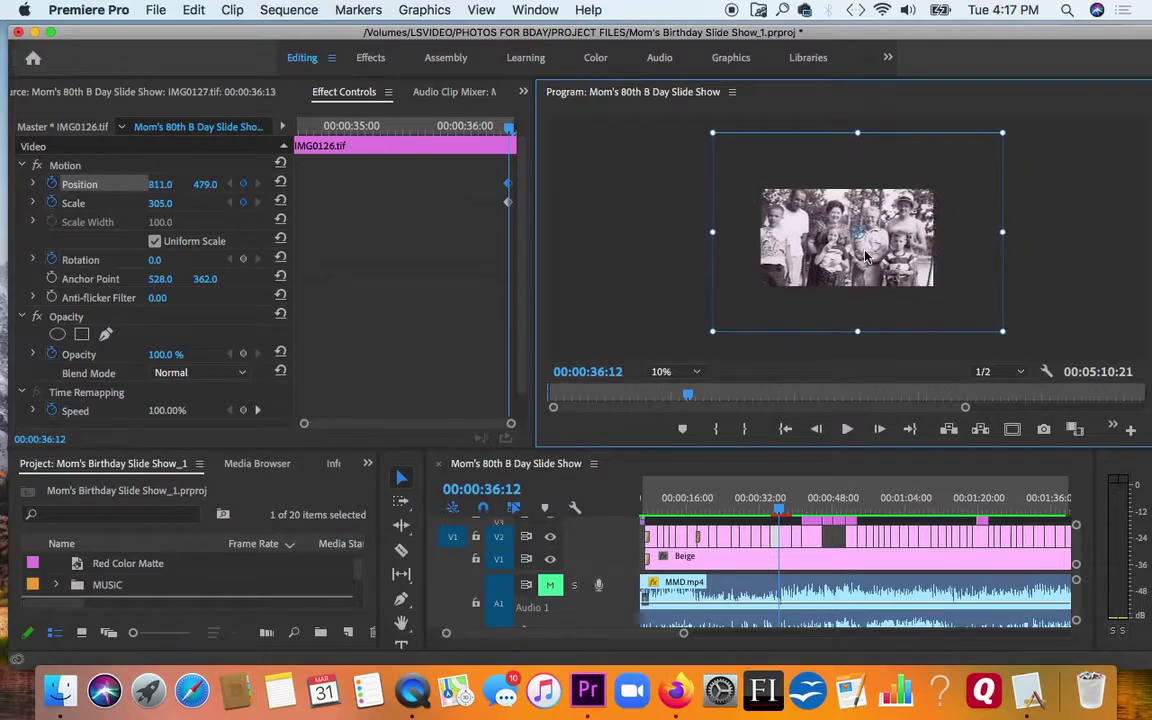
pyautogui.press('super+z')
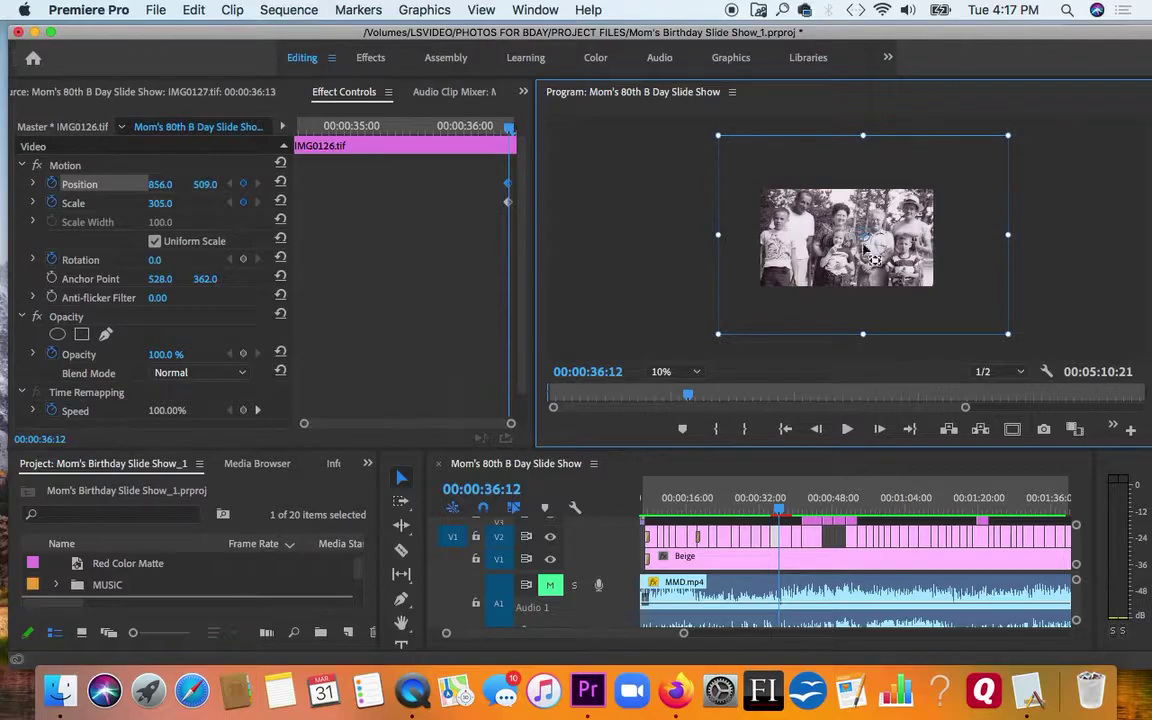
pyautogui.click(670, 371)
pyautogui.click(686, 390)
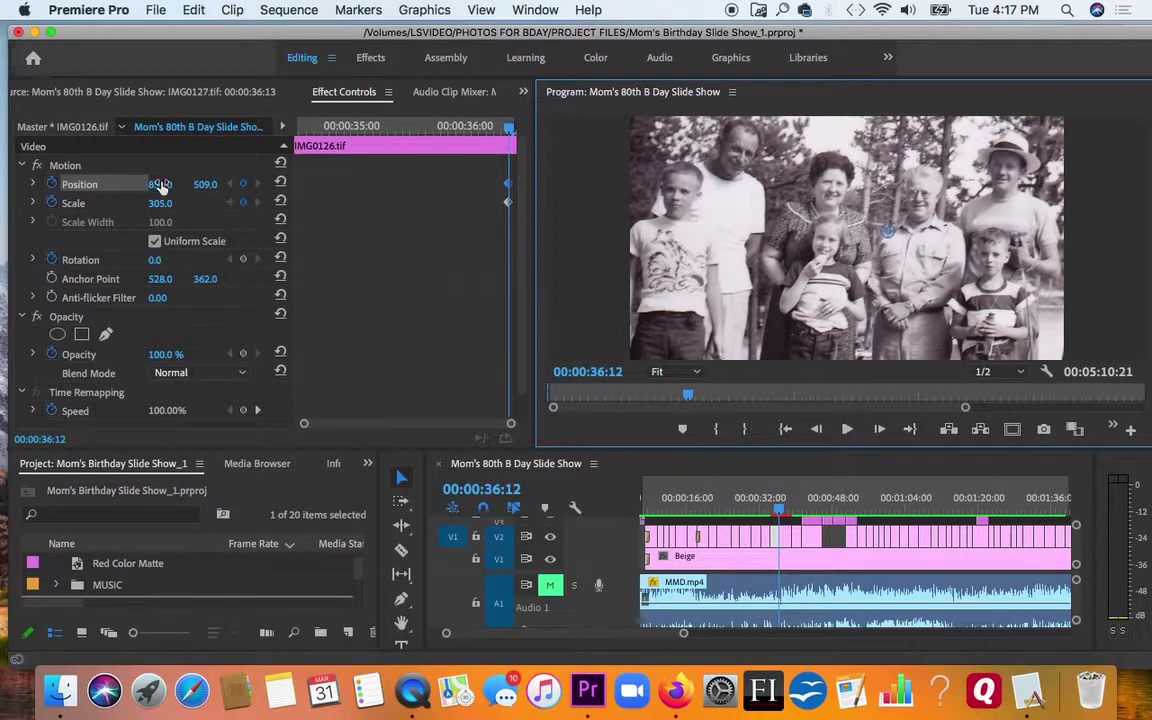
# Set the ending Position to 874, 491 and bring up options for that keyframe
pyautogui.moveTo(158, 184)
pyautogui.mouseDown()
pyautogui.moveTo(195, 184)
pyautogui.moveTo(179, 184)
pyautogui.mouseUp()
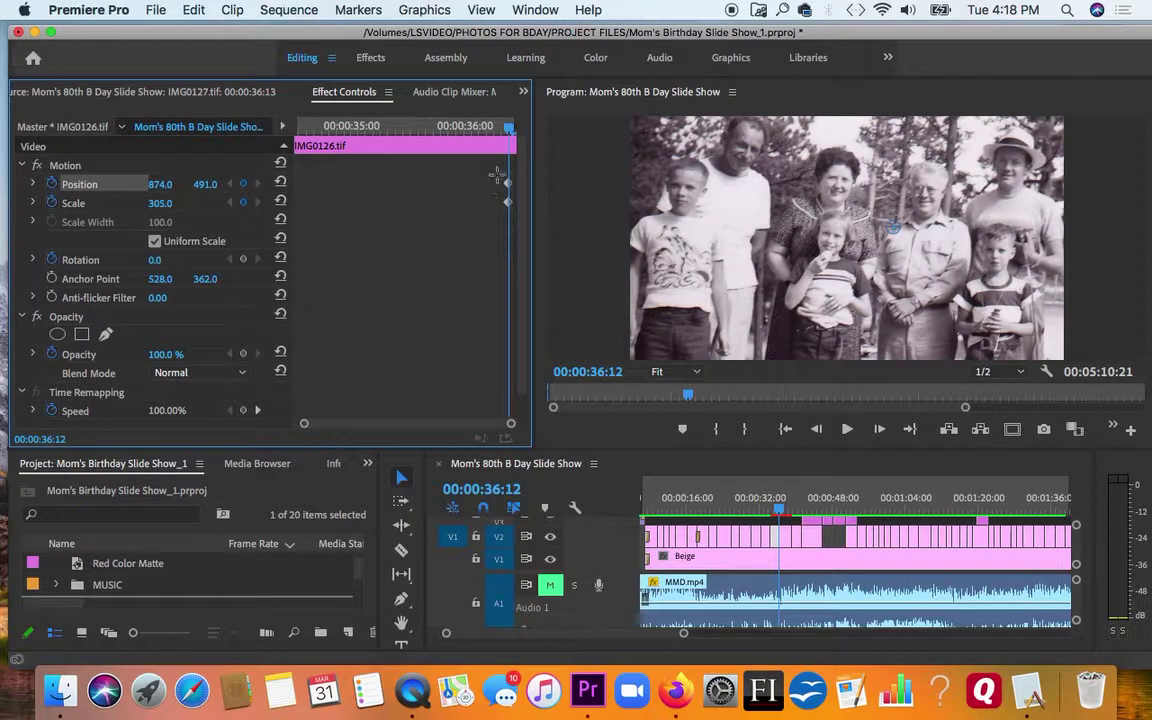
pyautogui.moveTo(496, 165); pyautogui.dragTo(510, 208)
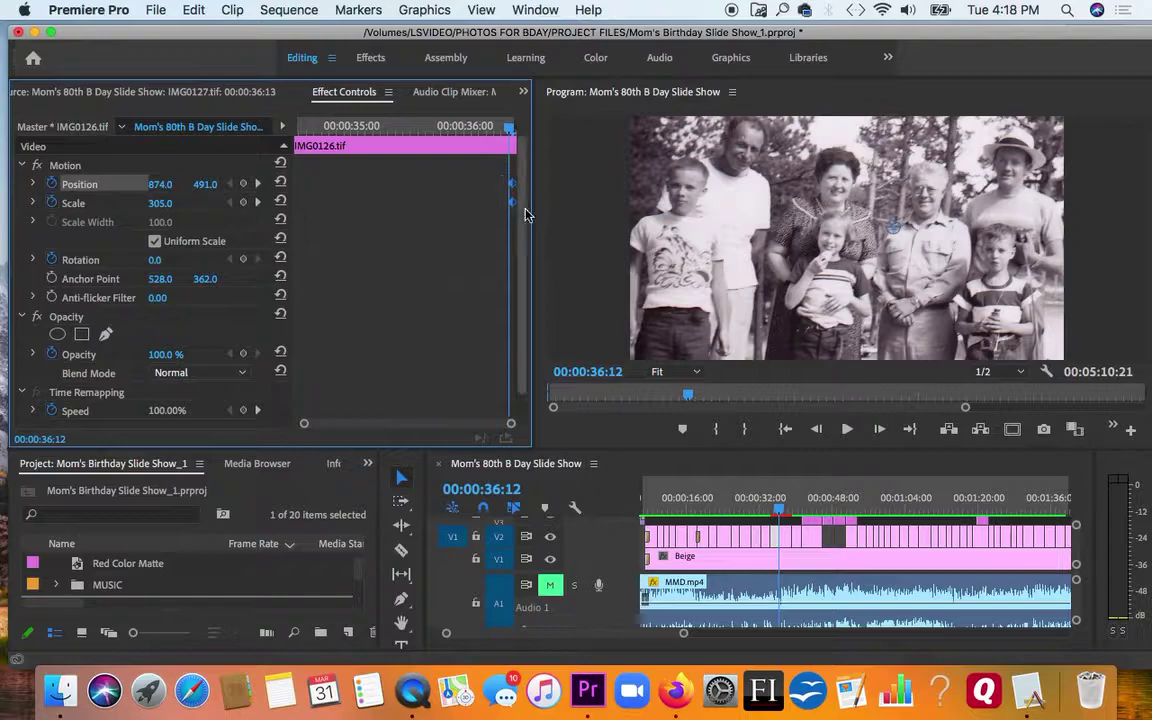
pyautogui.rightClick(510, 205)
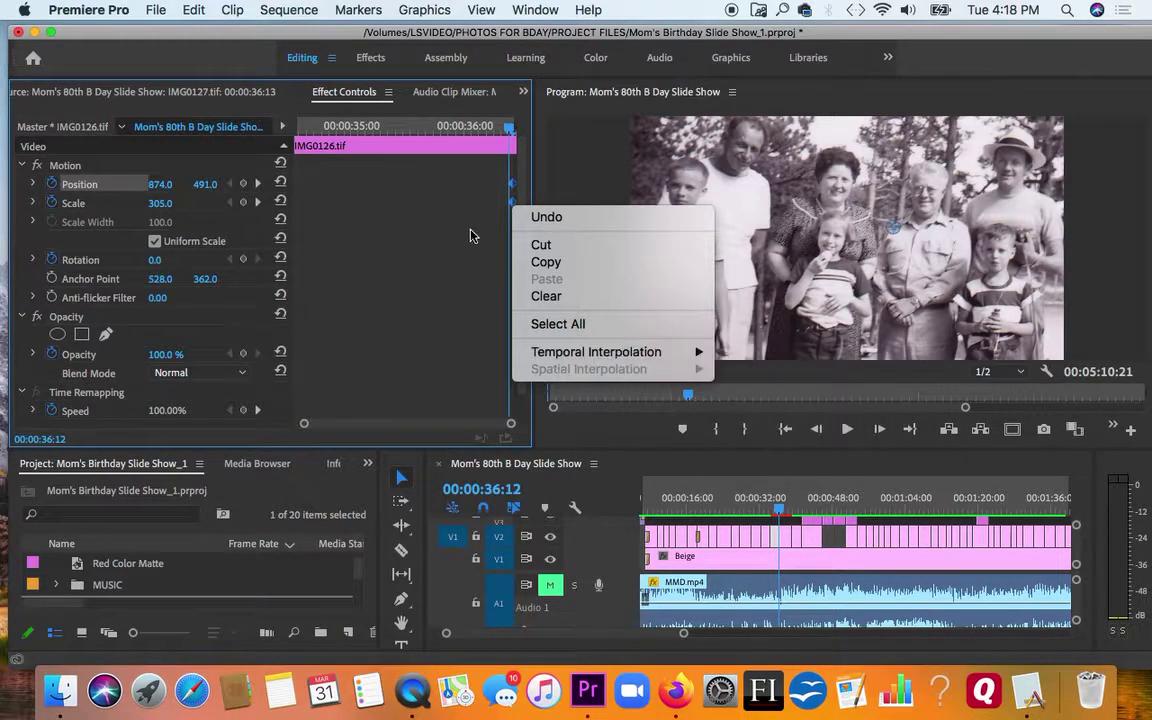
# Set the 00:00:36:12 Position and Scale keyframes to Ease Out, then move to 00:00:34:15
pyautogui.click(484, 183)
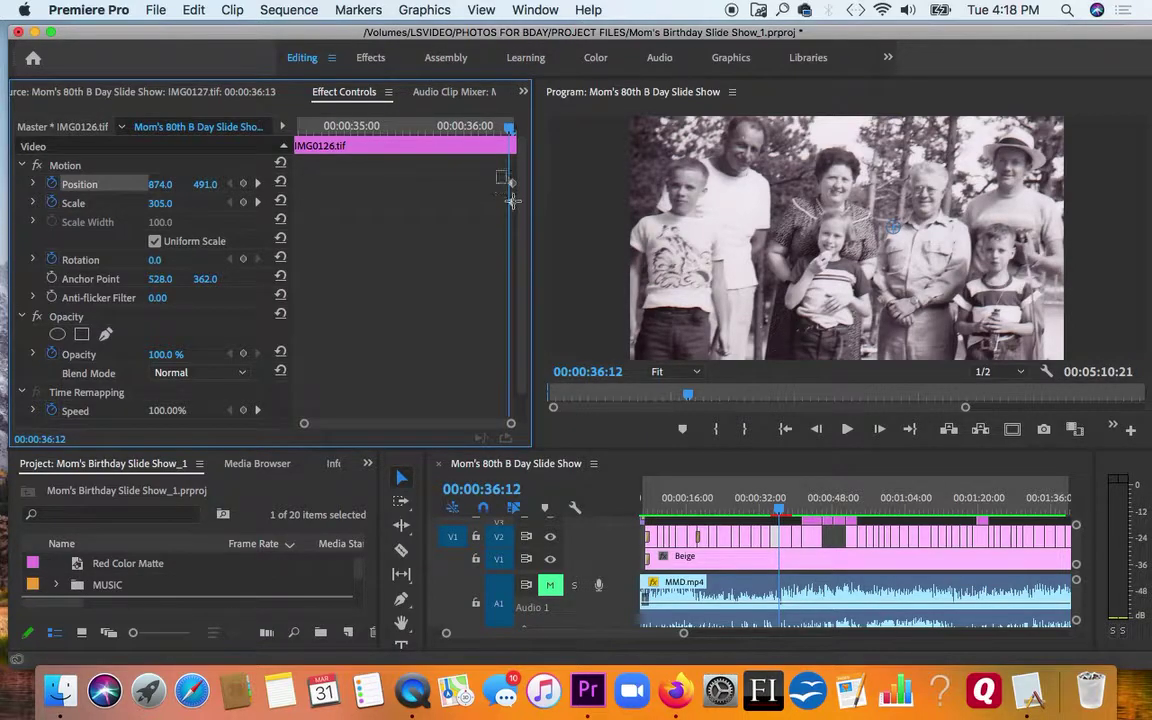
pyautogui.moveTo(497, 187); pyautogui.dragTo(515, 208)
pyautogui.rightClick(513, 207)
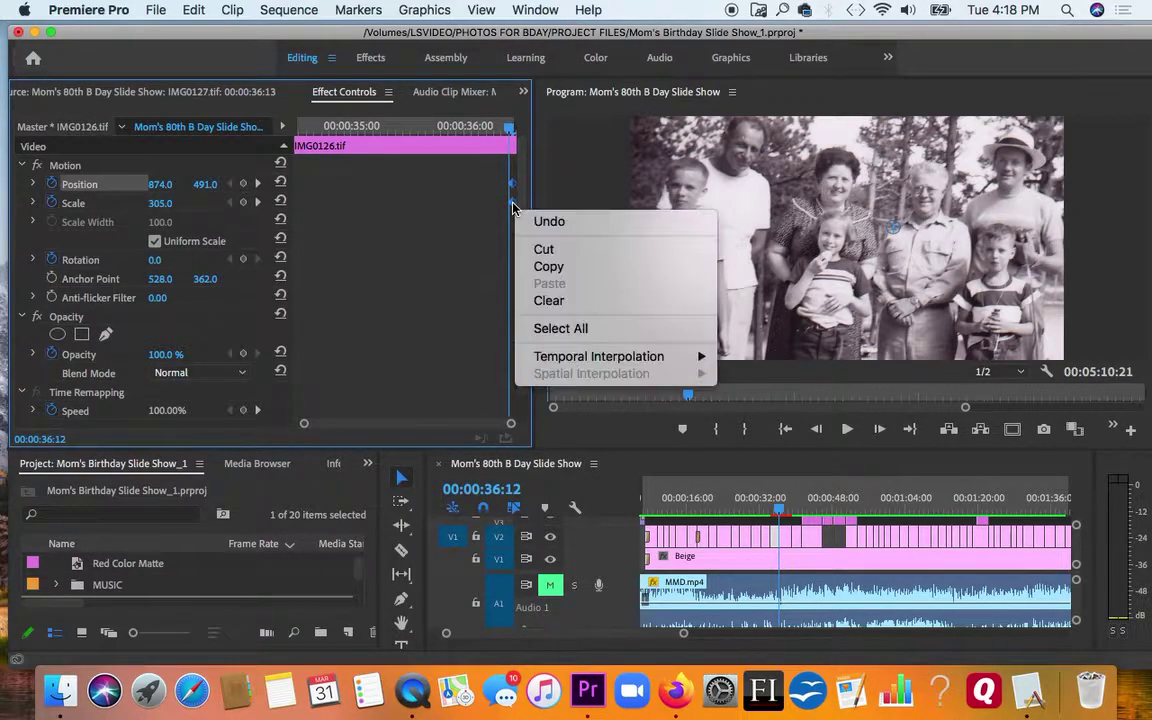
pyautogui.moveTo(566, 361)
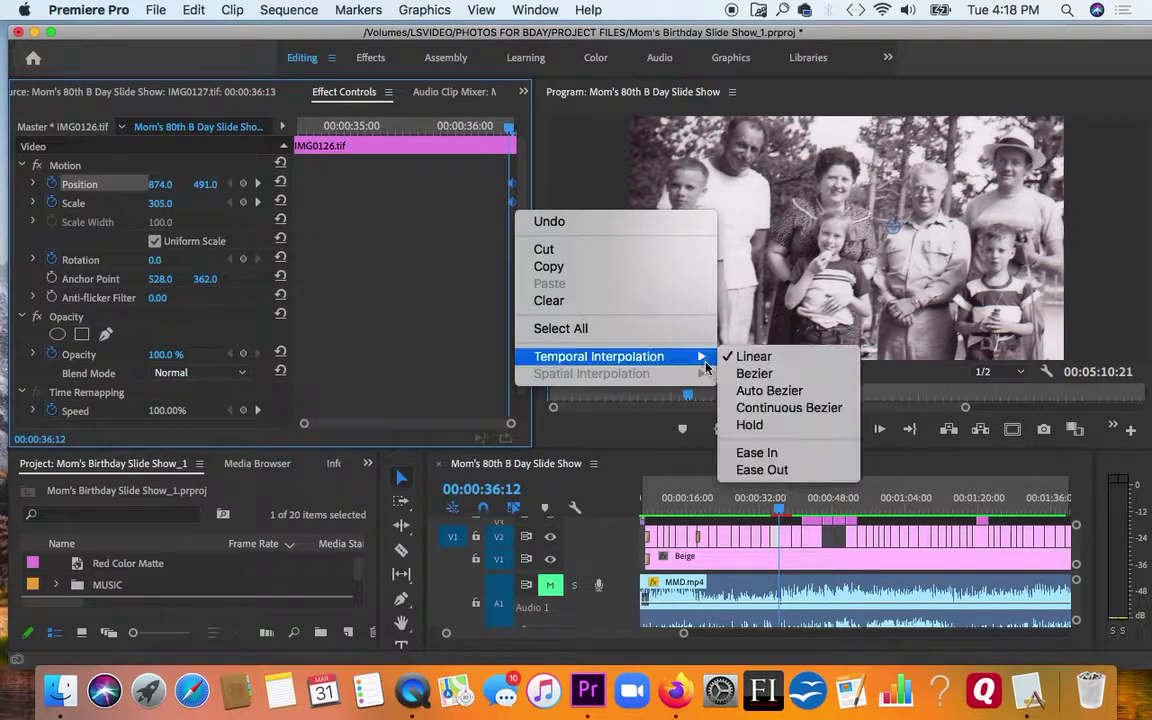
pyautogui.moveTo(660, 357)
pyautogui.click(743, 472)
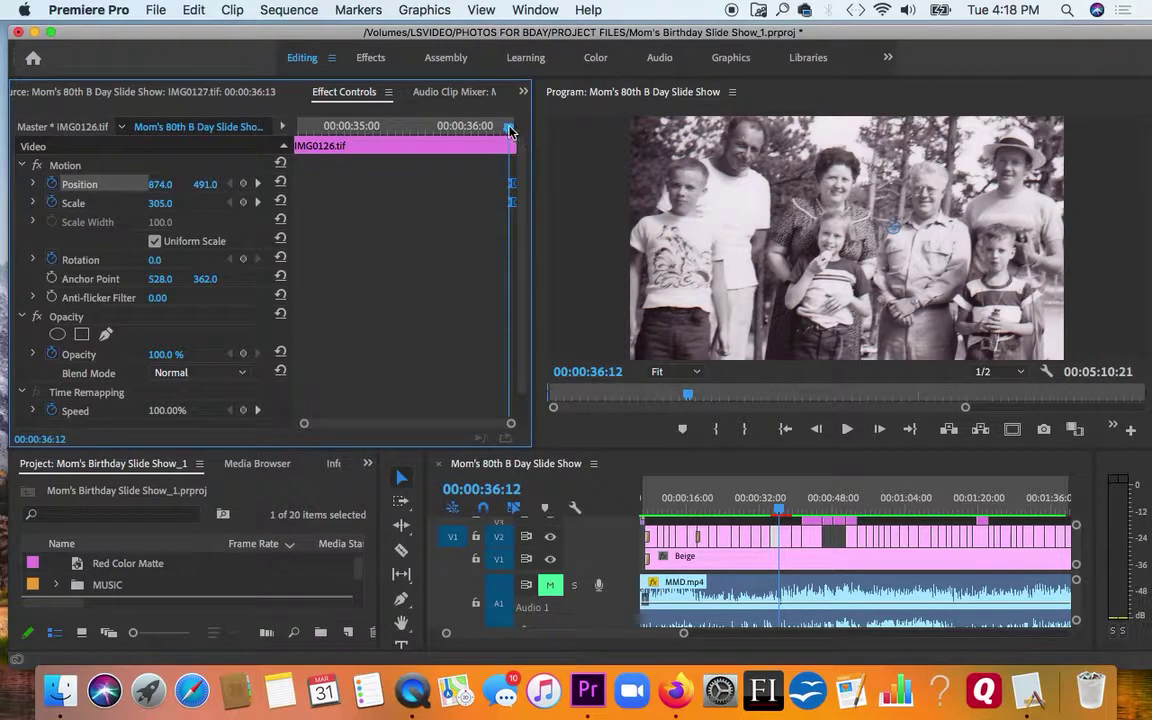
pyautogui.moveTo(509, 130); pyautogui.dragTo(297, 134)
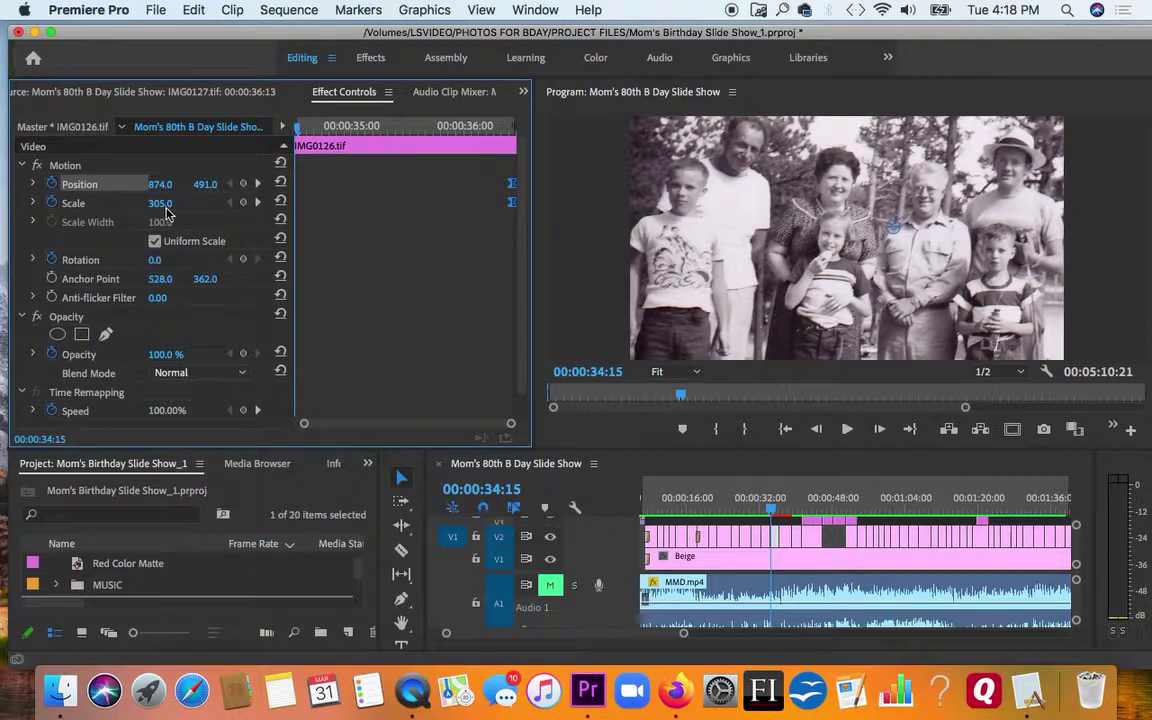
# Add 00:00:34:15 keyframes at Scale 288, Position 846, 491 and set them to Ease In
pyautogui.moveTo(160, 203); pyautogui.dragTo(144, 184)
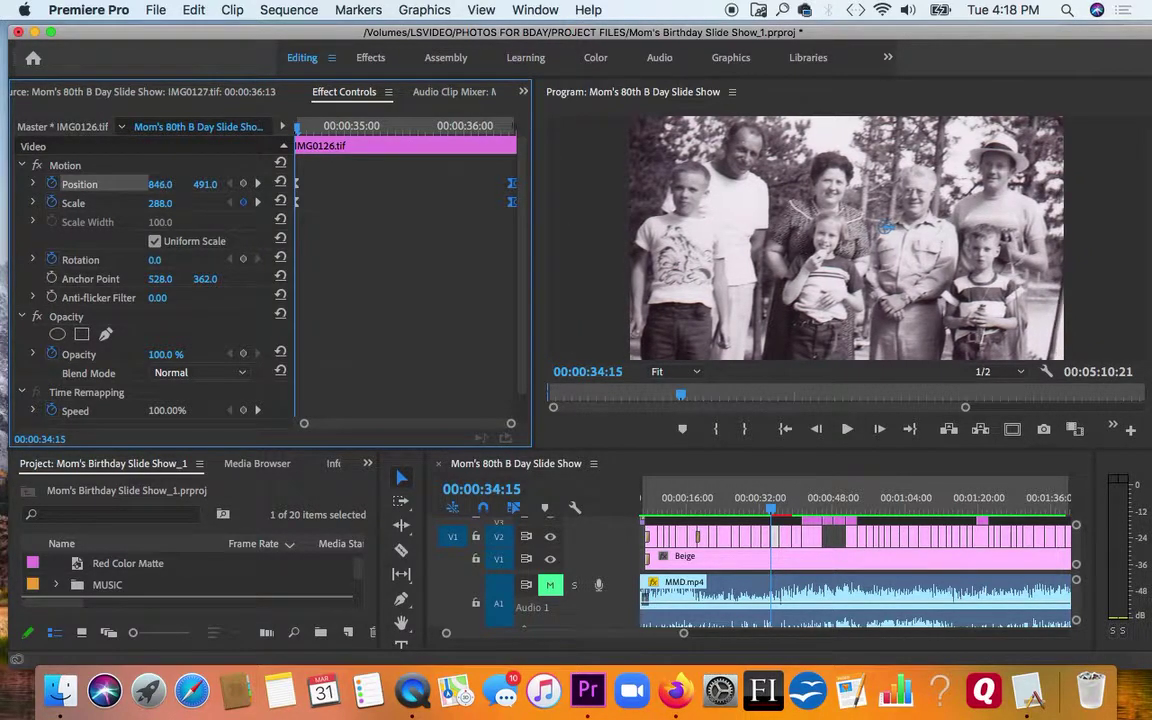
pyautogui.click(300, 197)
pyautogui.rightClick(297, 203)
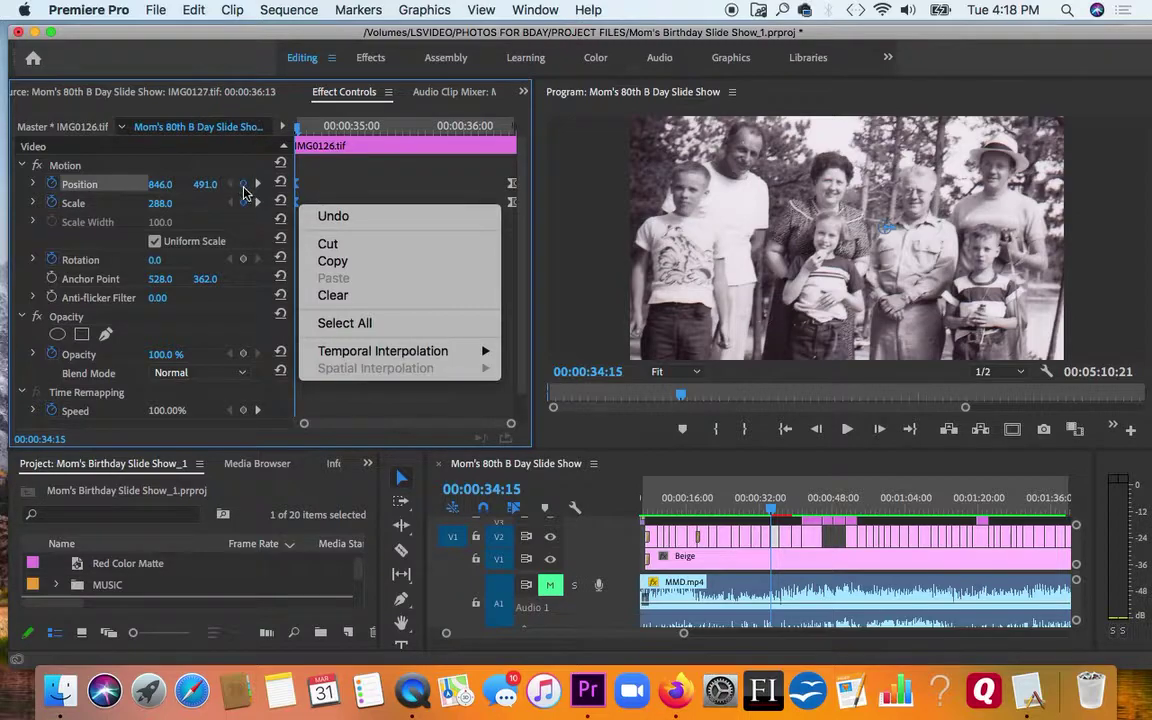
pyautogui.moveTo(447, 358)
pyautogui.click(300, 199)
pyautogui.rightClick(296, 201)
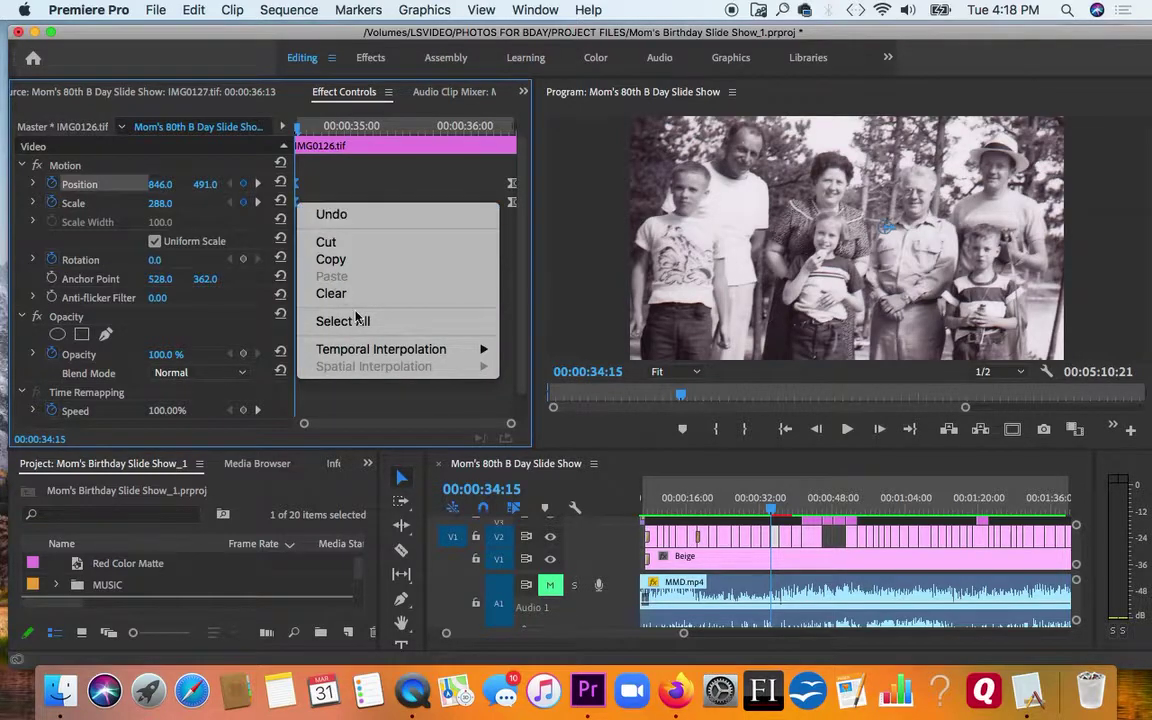
pyautogui.moveTo(440, 350)
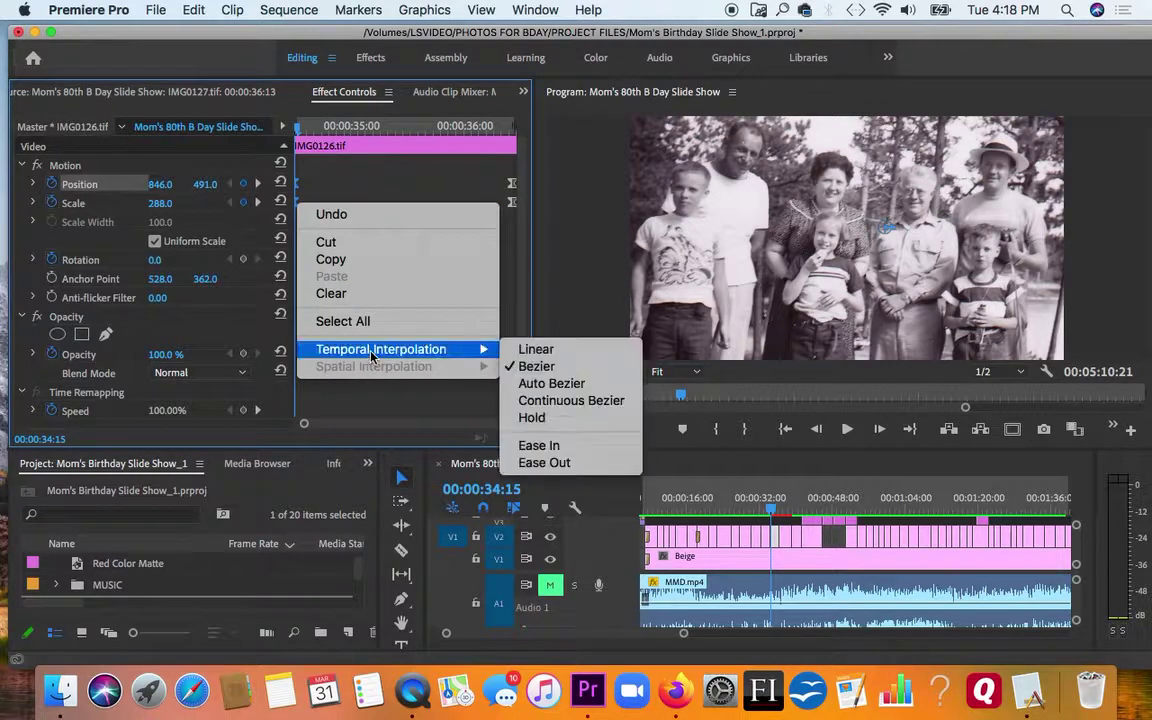
pyautogui.click(545, 445)
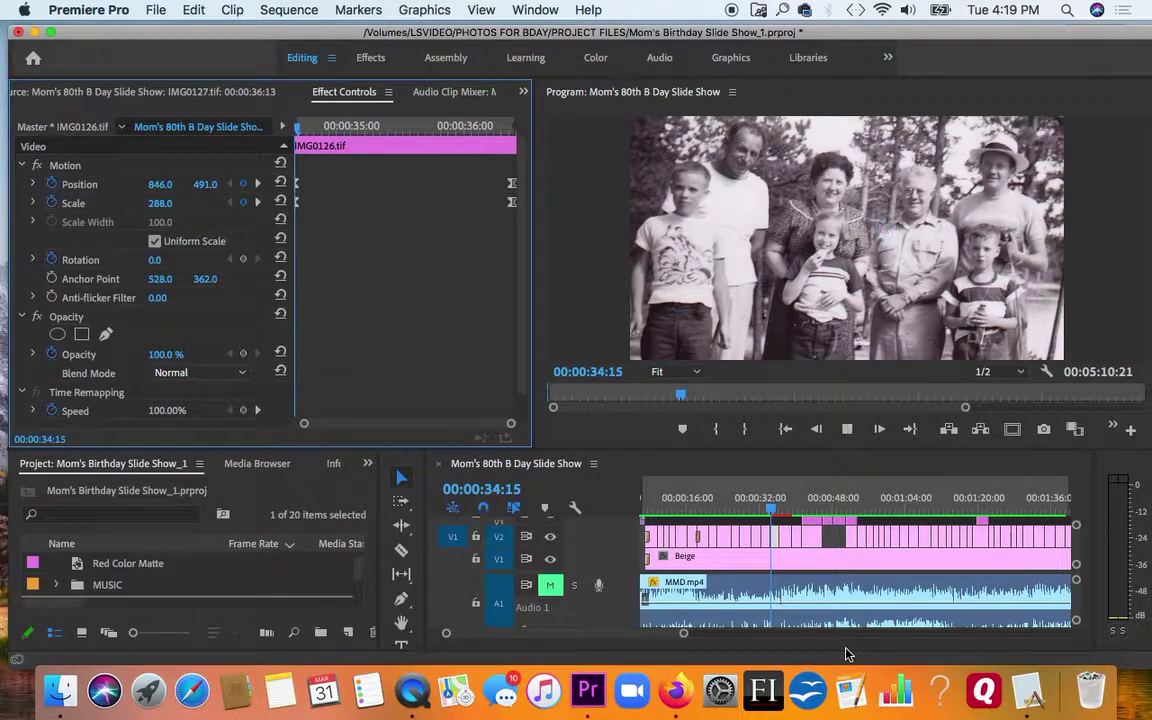
pyautogui.press('space')
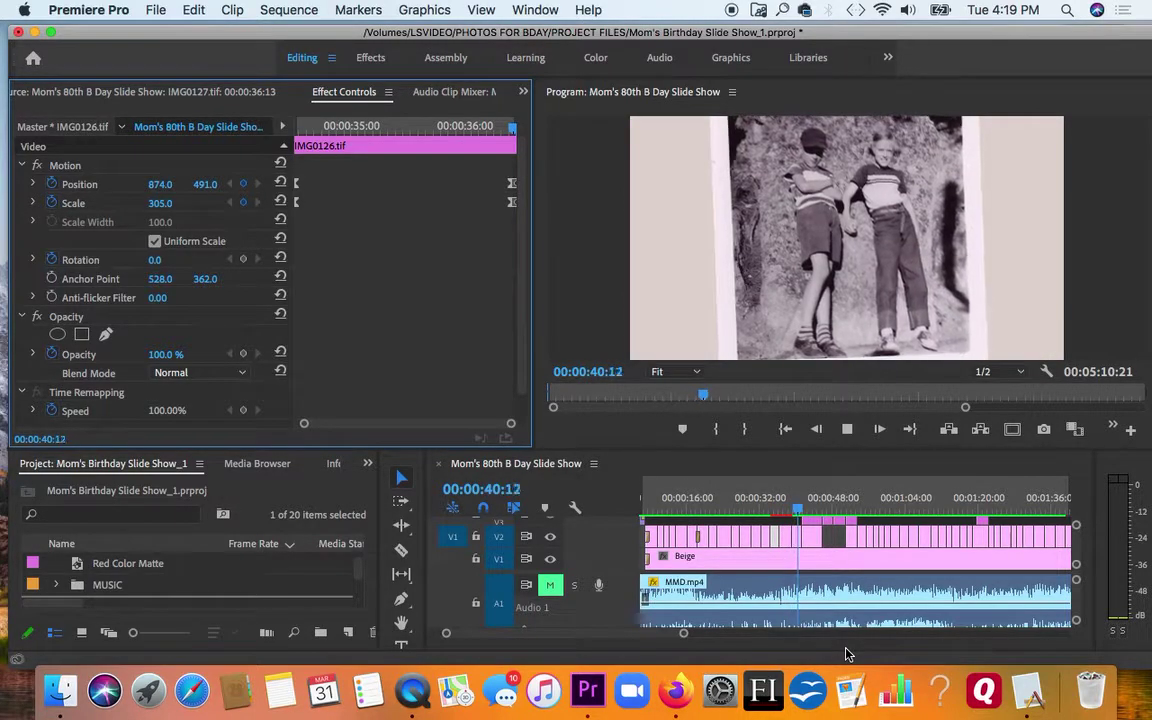
pyautogui.press('space')
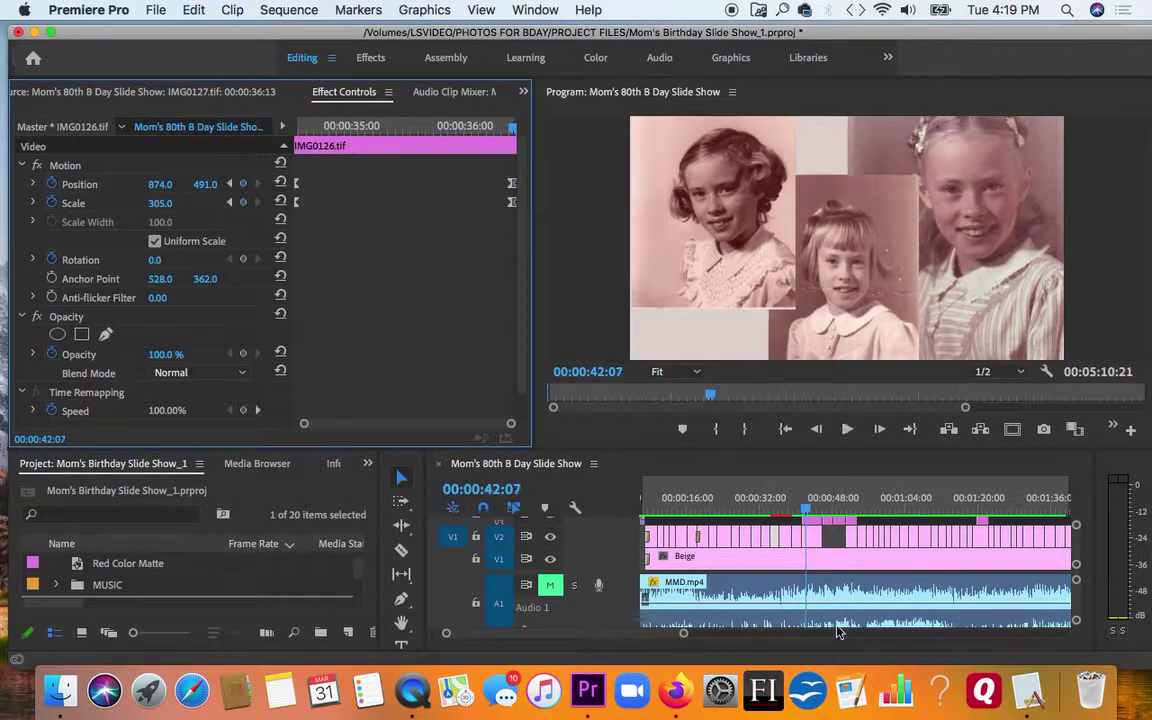
pyautogui.click(793, 513)
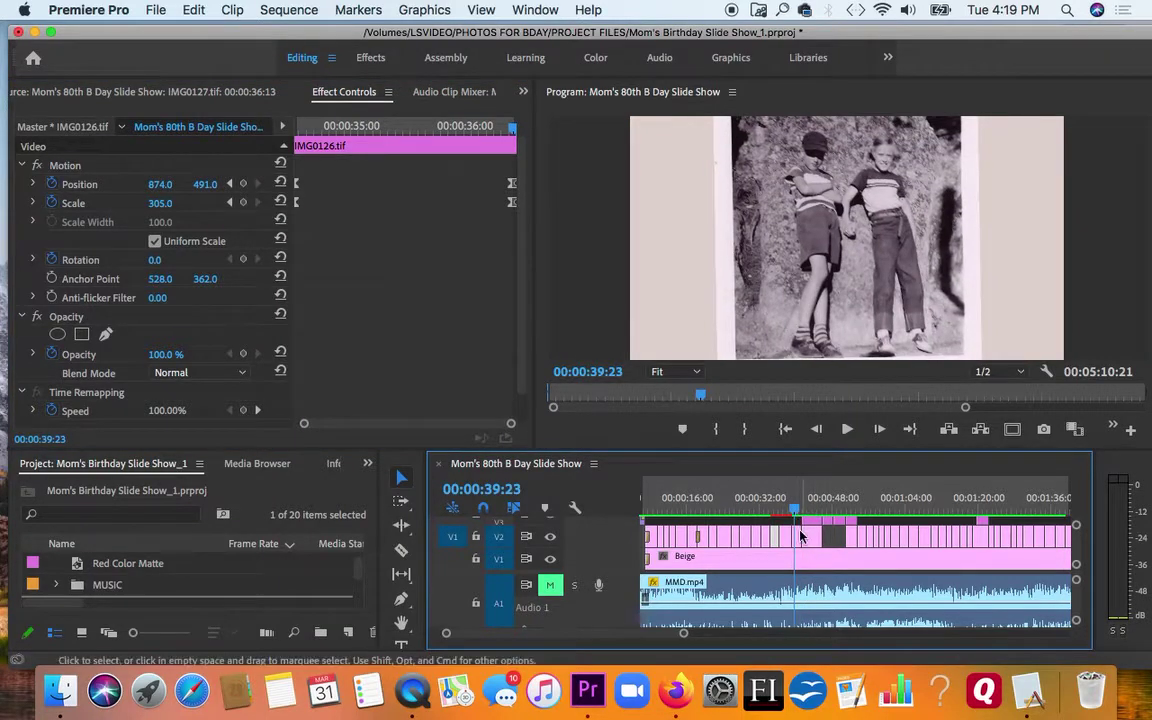
pyautogui.press('space')
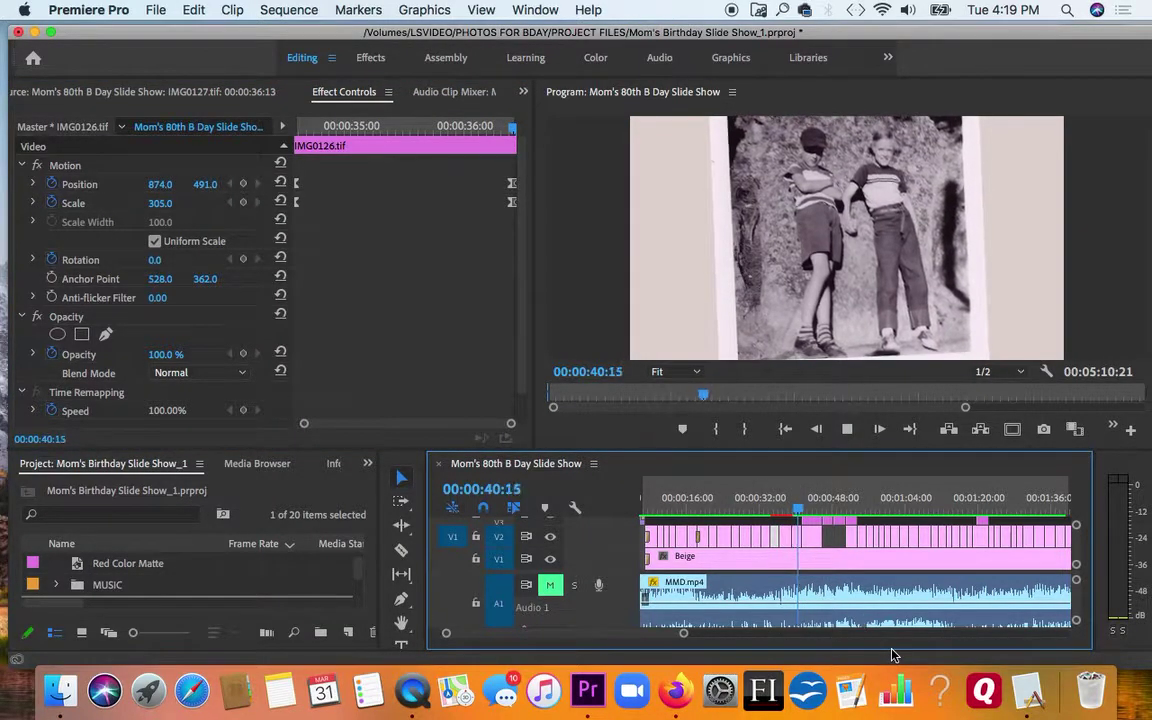
pyautogui.press('space')
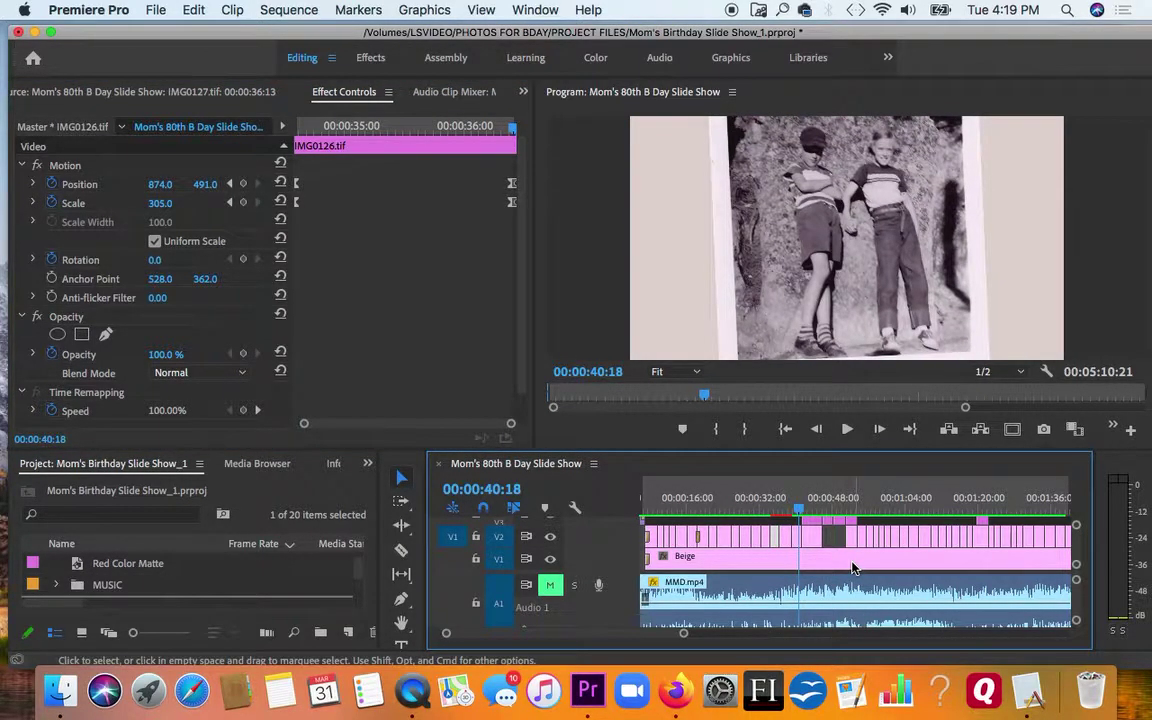
pyautogui.click(793, 511)
pyautogui.press('space')
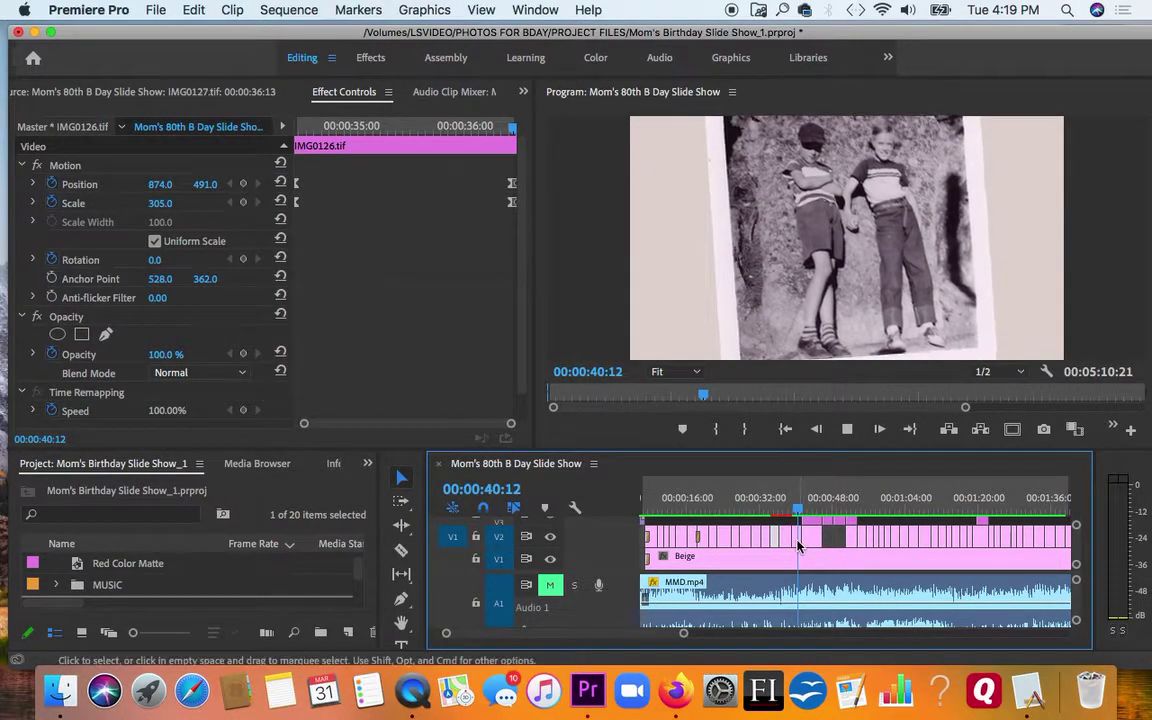
# Show the IMG0128.tif two-boys clip in Effect Controls and move to its last keyframe
pyautogui.doubleClick(797, 540)
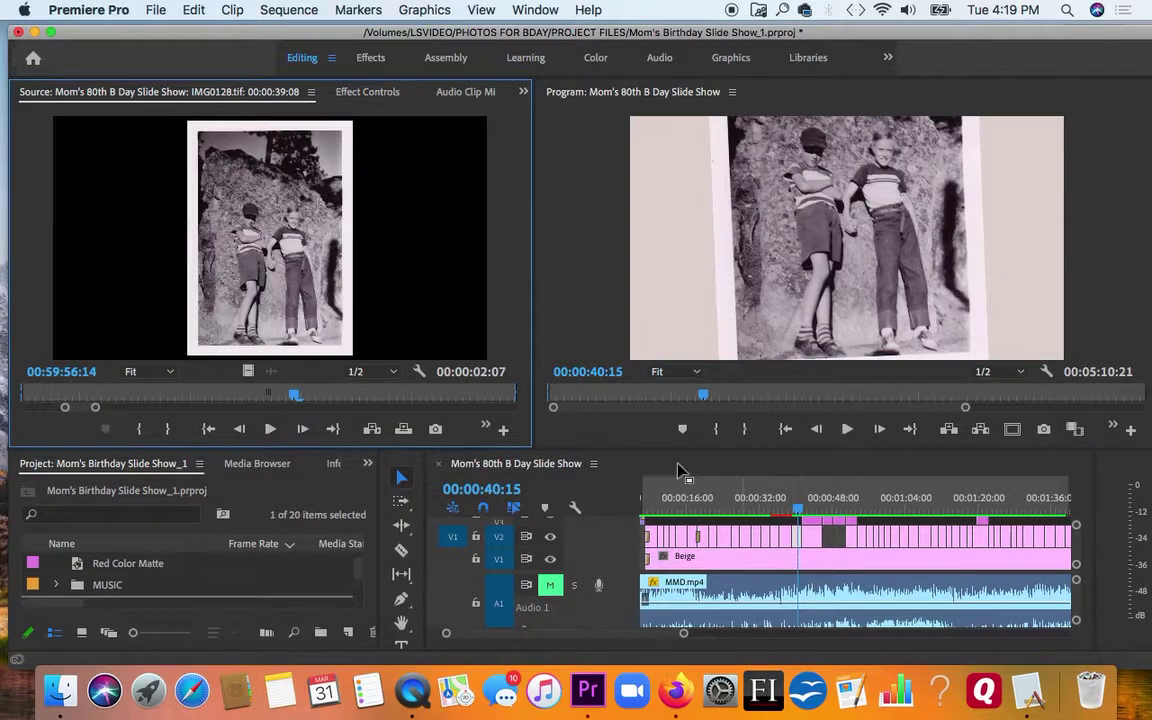
pyautogui.click(367, 92)
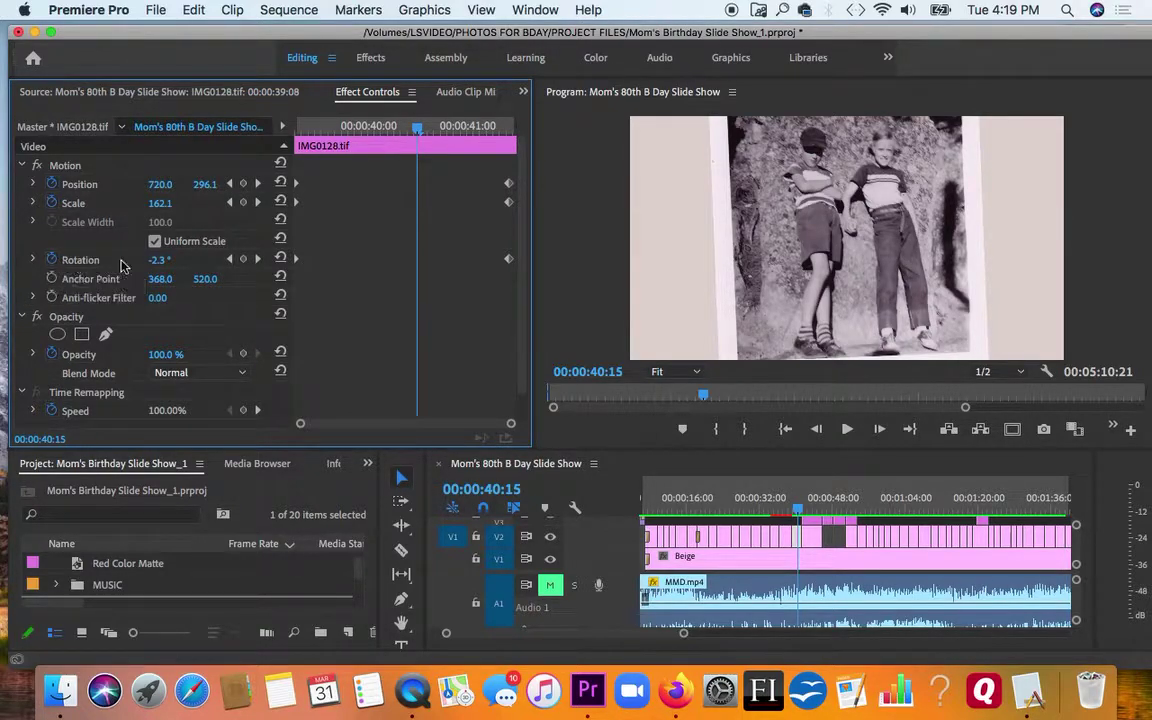
pyautogui.click(416, 127)
pyautogui.moveTo(416, 127); pyautogui.dragTo(510, 135)
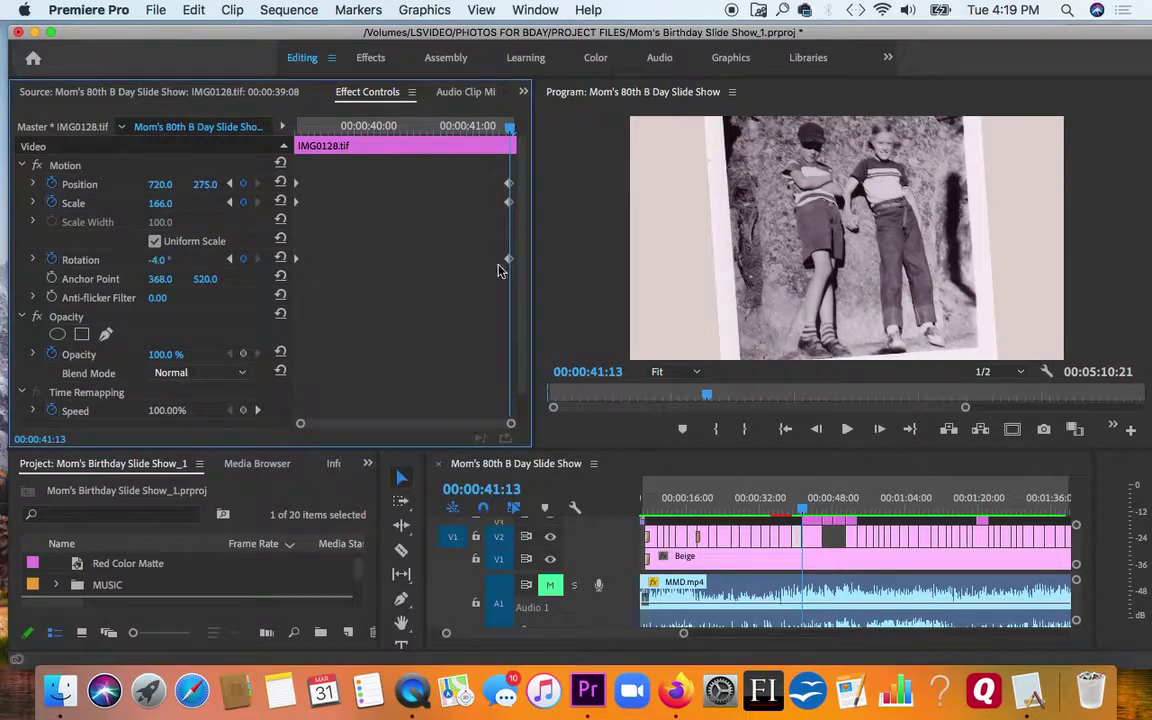
# Set the ending Rotation to -3.9°, after trying 10° and -23°
pyautogui.click(158, 259)
pyautogui.write('10')
pyautogui.press('Return')
pyautogui.moveTo(160, 259)
pyautogui.mouseDown()
pyautogui.moveTo(123, 259)
pyautogui.moveTo(162, 259)
pyautogui.moveTo(148, 259)
pyautogui.mouseUp()
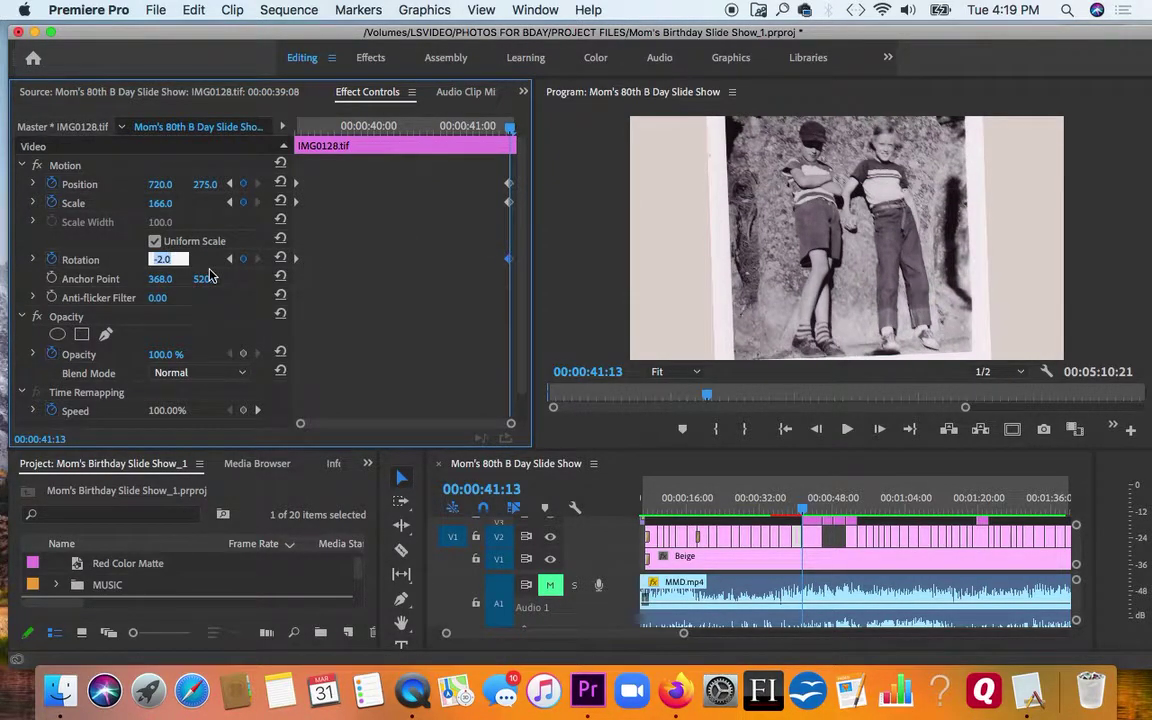
pyautogui.press('BackSpace')
pyautogui.write('-3.')
pyautogui.press('Return')
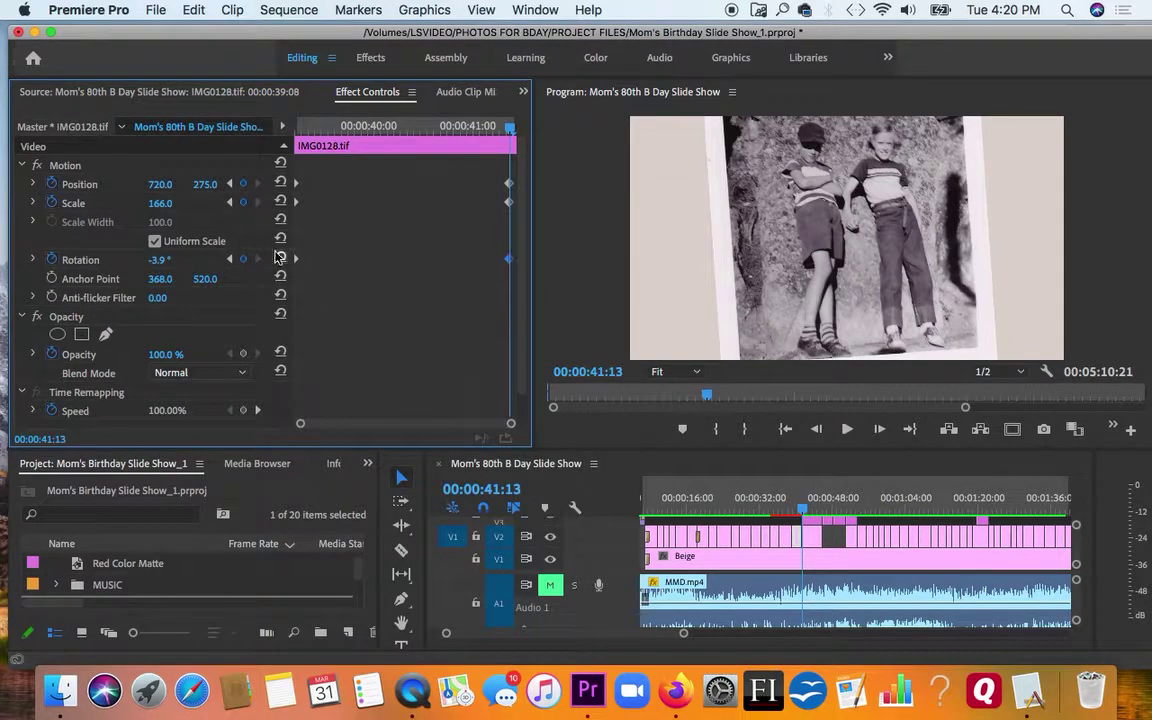
pyautogui.scroll(-1, 518, 270)
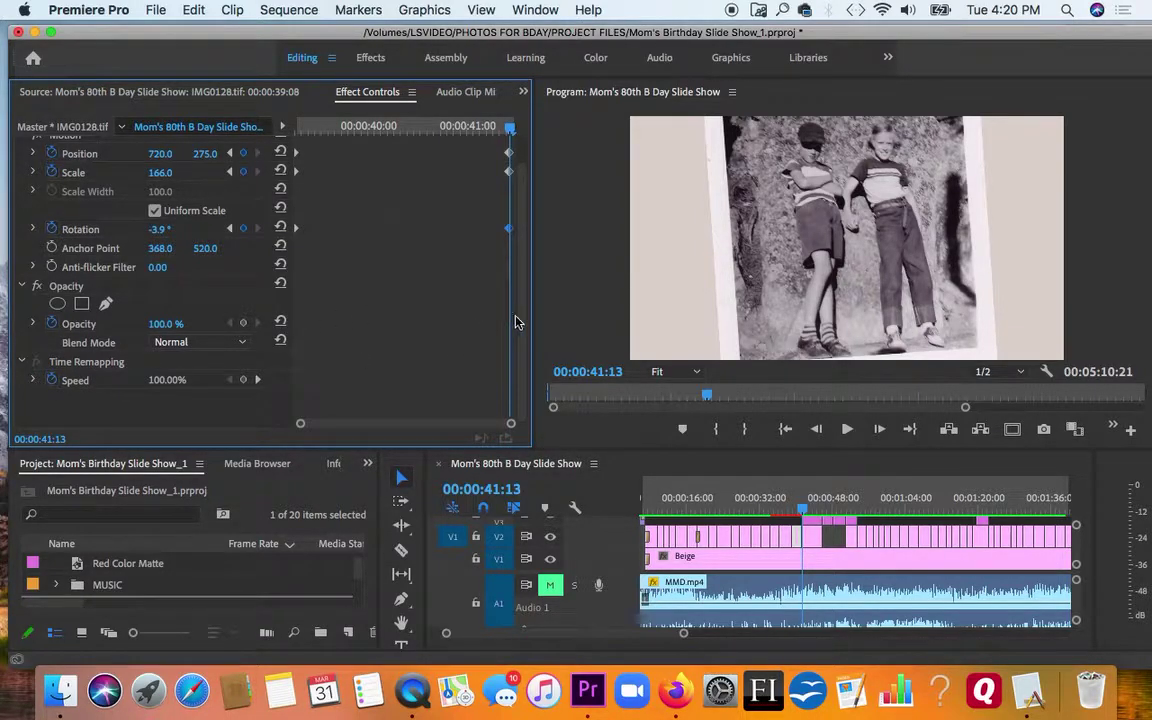
pyautogui.scroll(1, 520, 245)
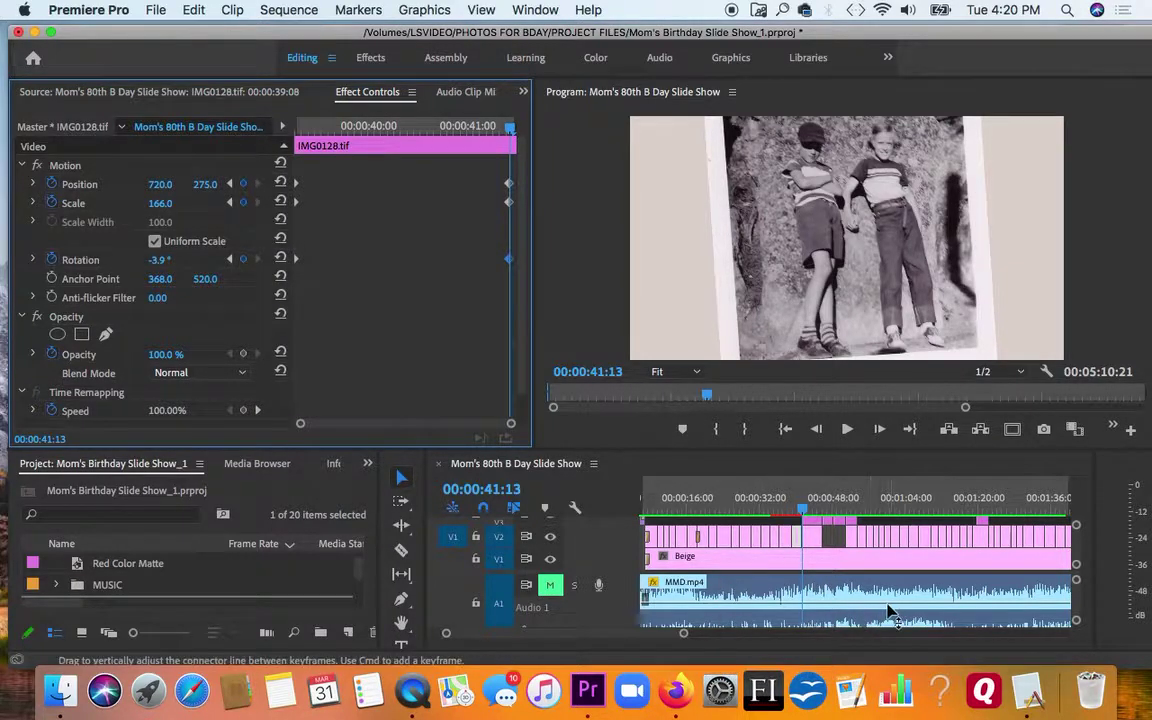
pyautogui.press('space')
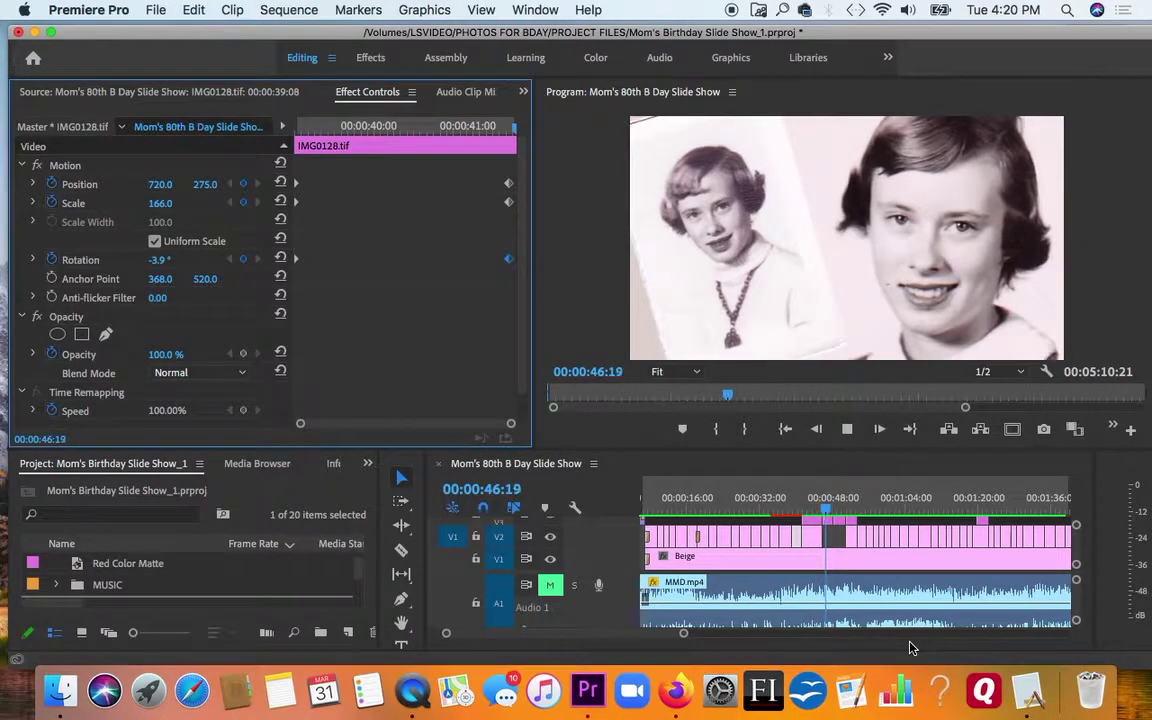
pyautogui.press('space')
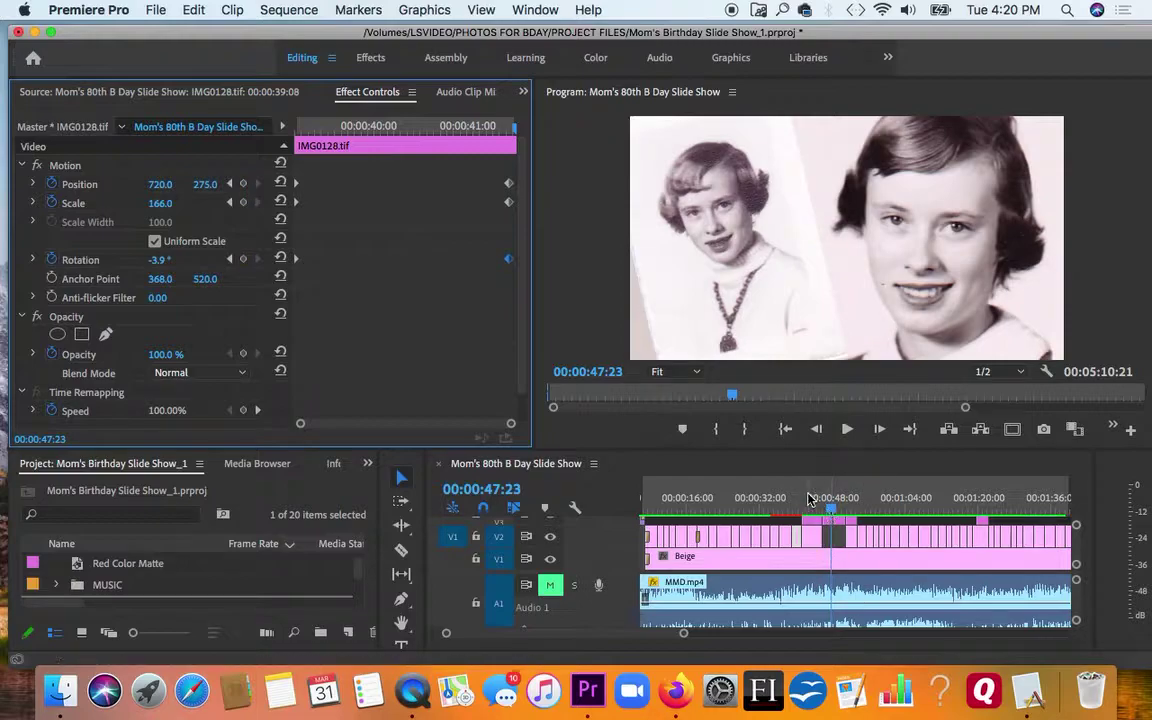
pyautogui.click(808, 498)
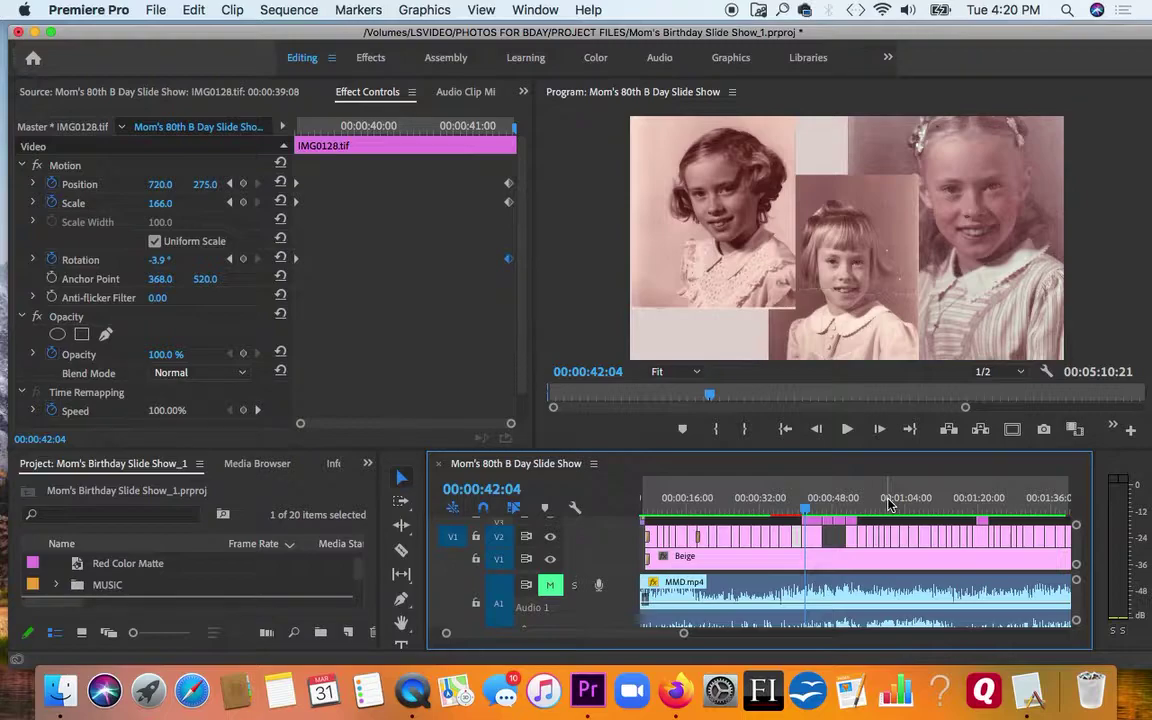
pyautogui.press('space')
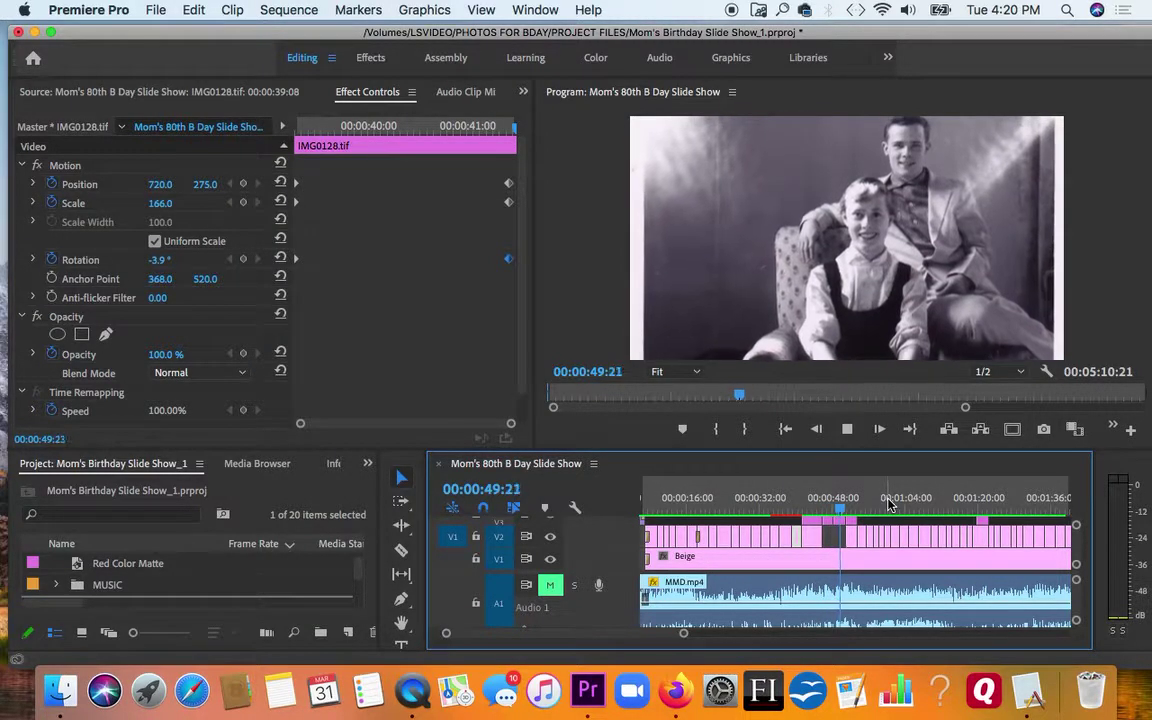
pyautogui.moveTo(822, 506); pyautogui.dragTo(833, 507)
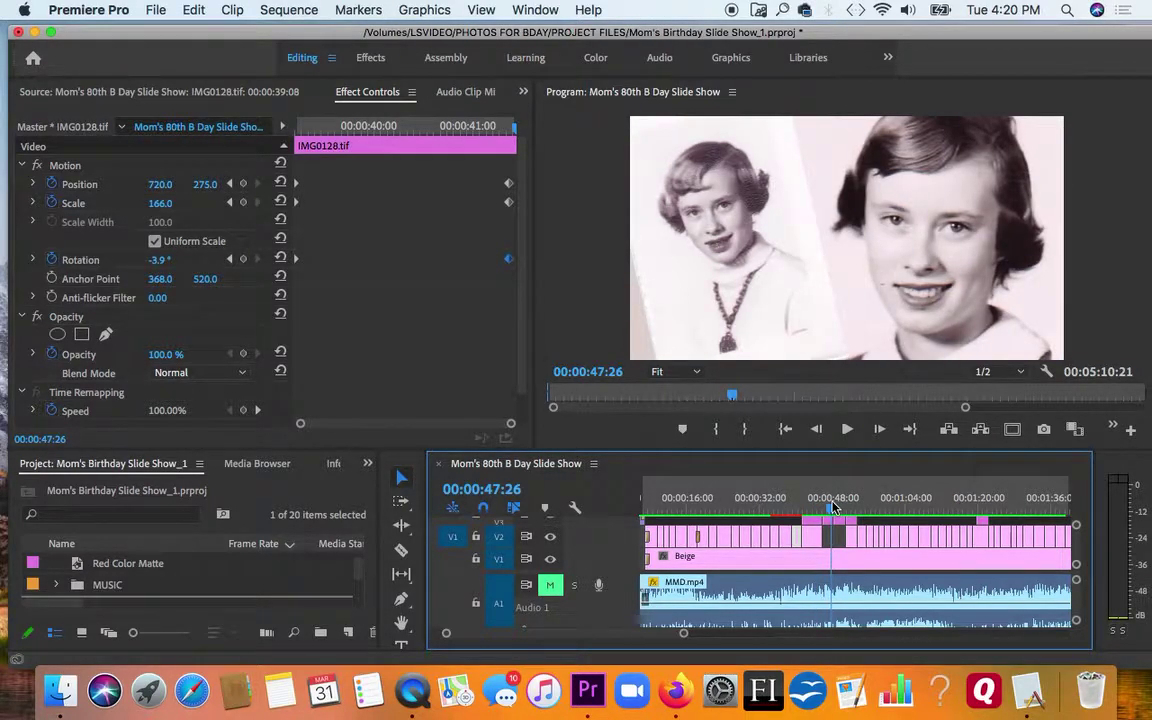
pyautogui.press('space')
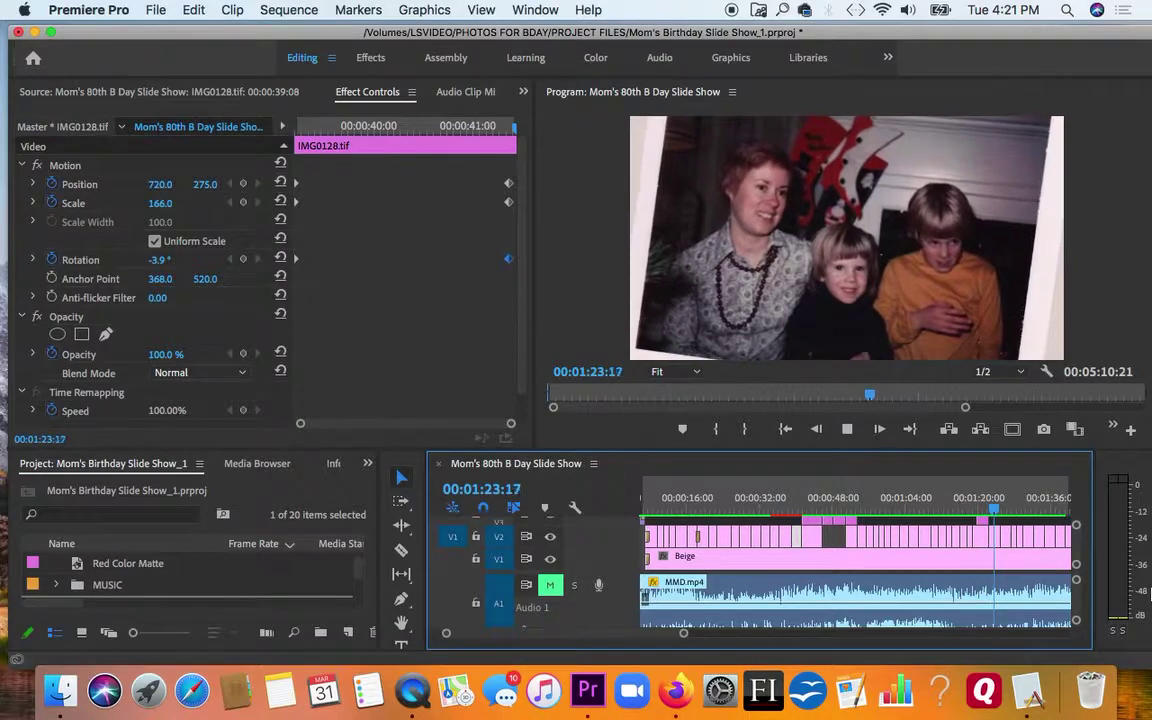
pyautogui.press('space')
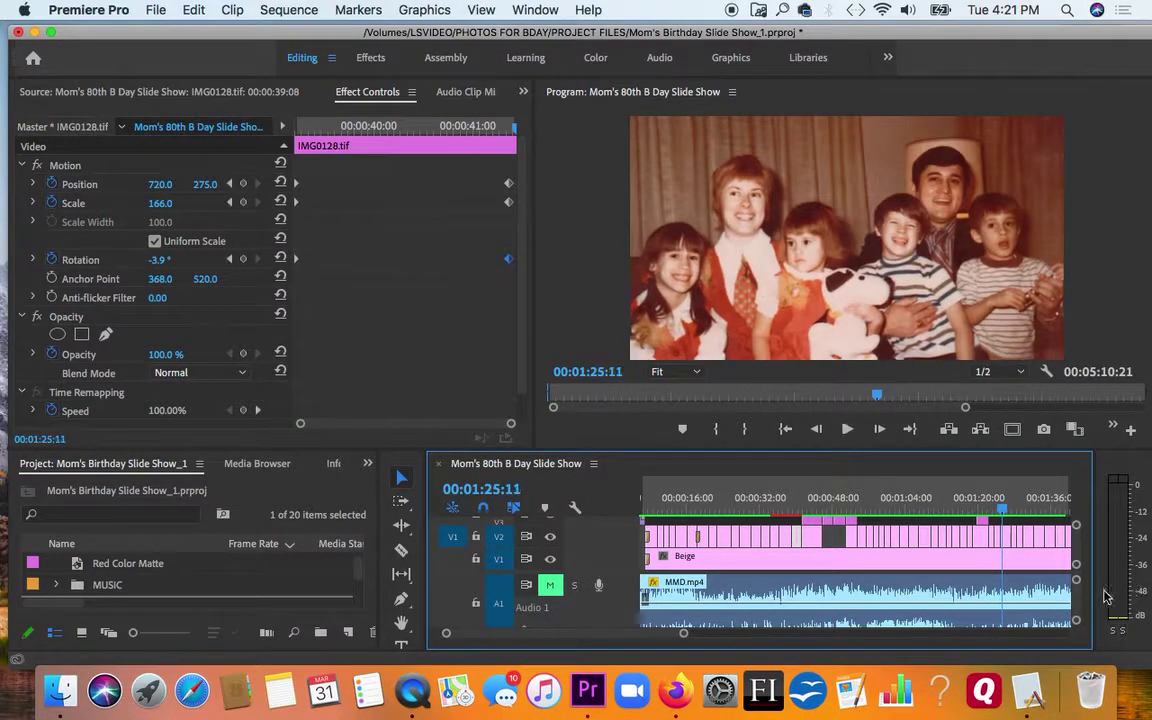
pyautogui.click(980, 507)
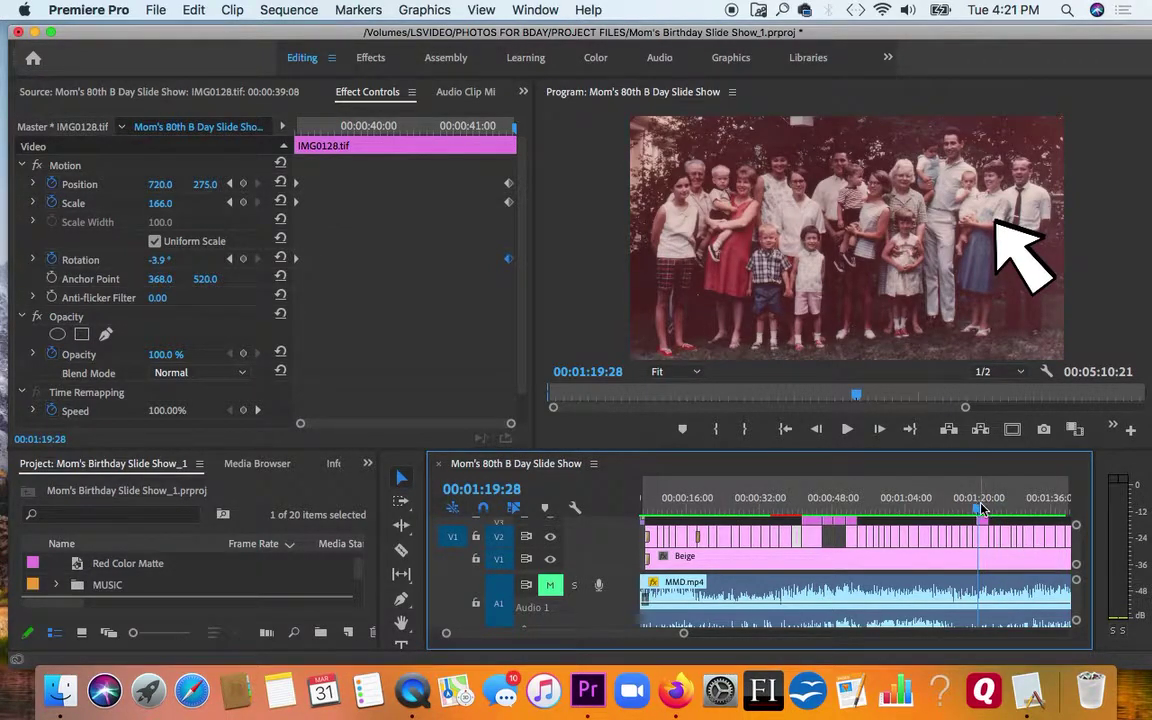
pyautogui.moveTo(980, 510); pyautogui.dragTo(977, 510)
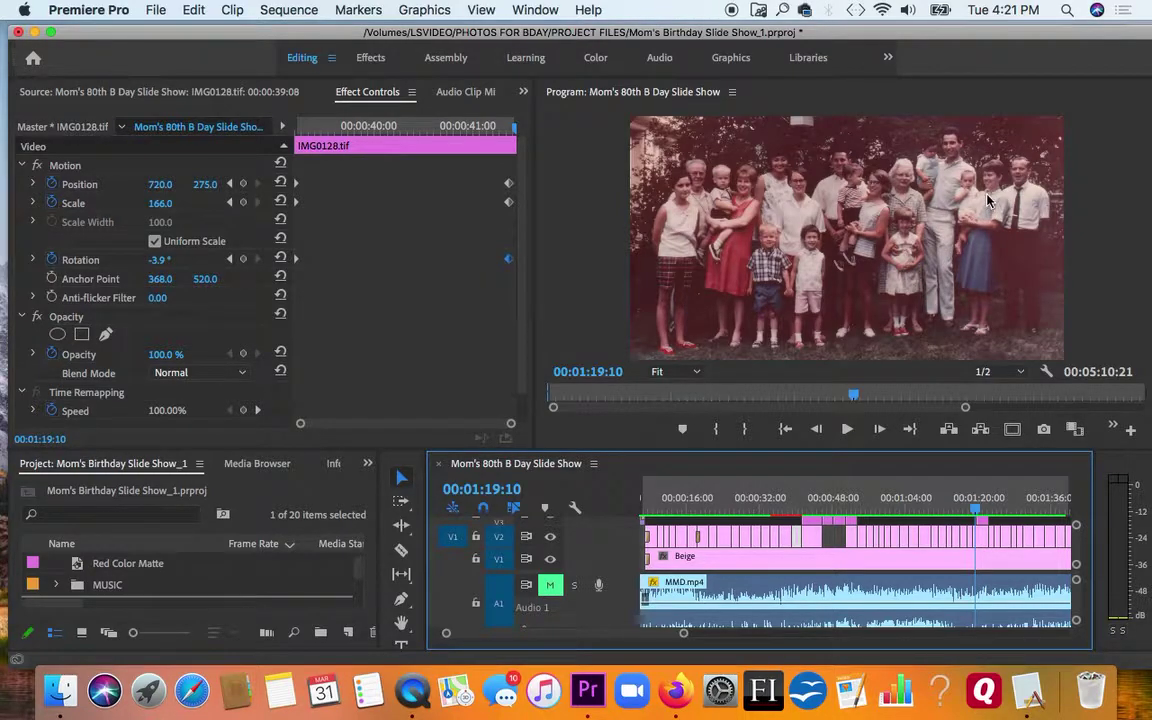
pyautogui.press('space')
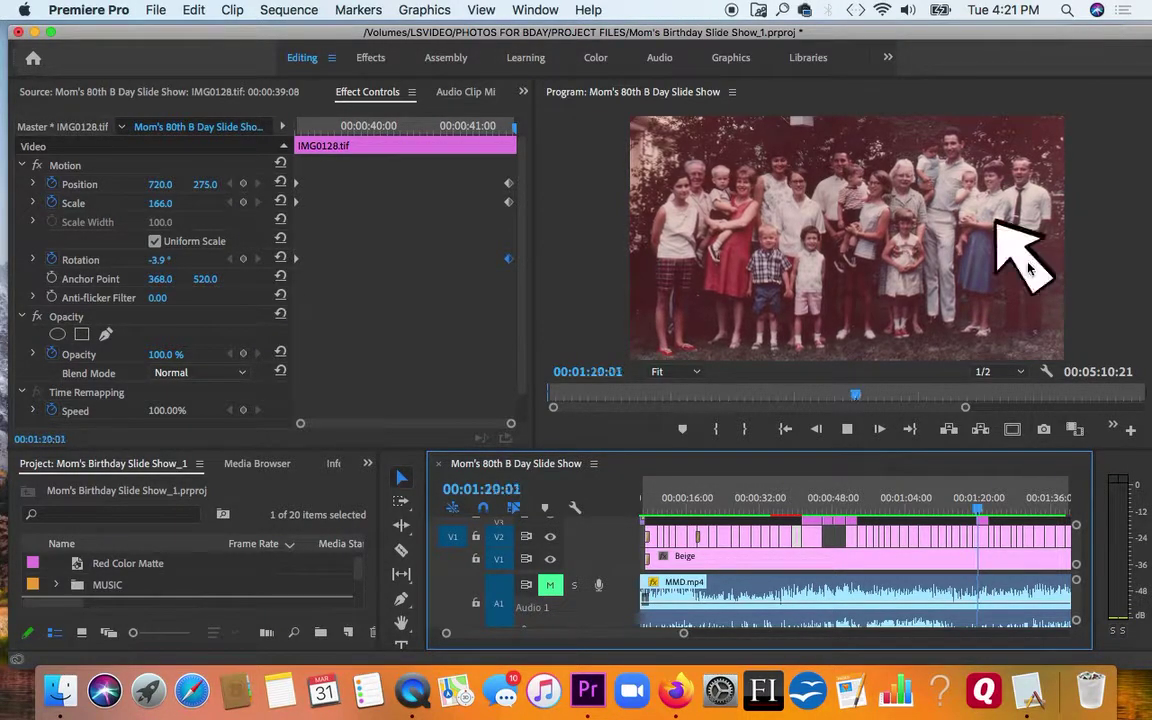
pyautogui.press('space')
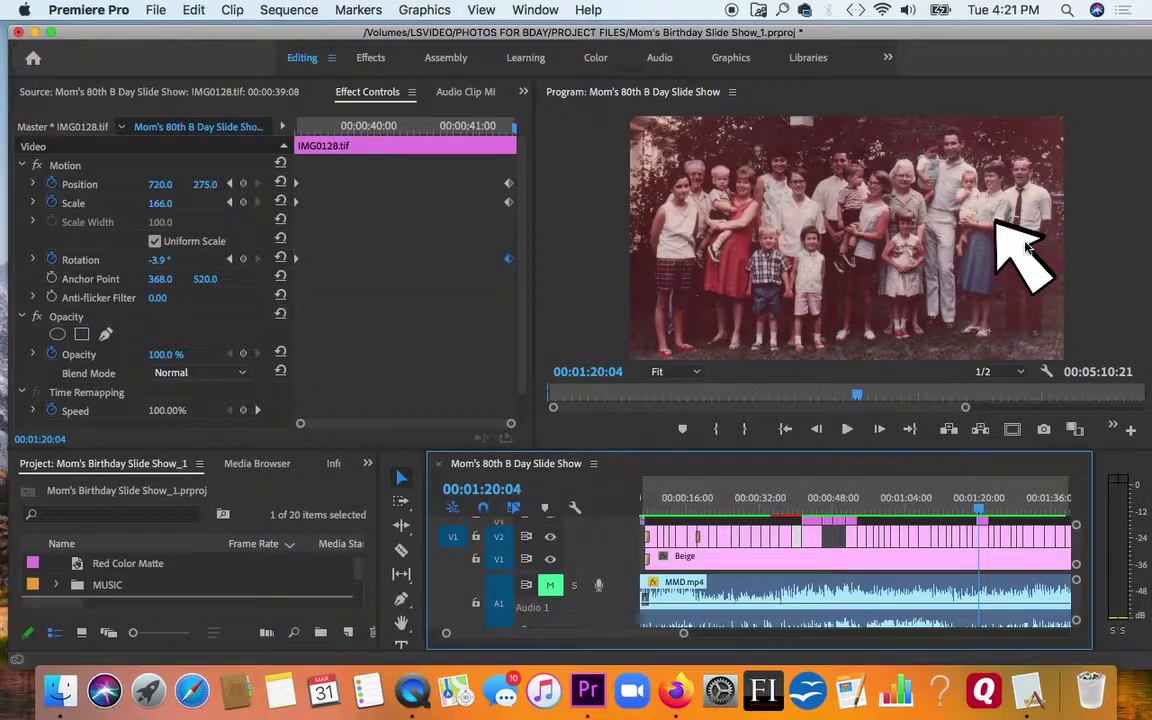
pyautogui.press('space')
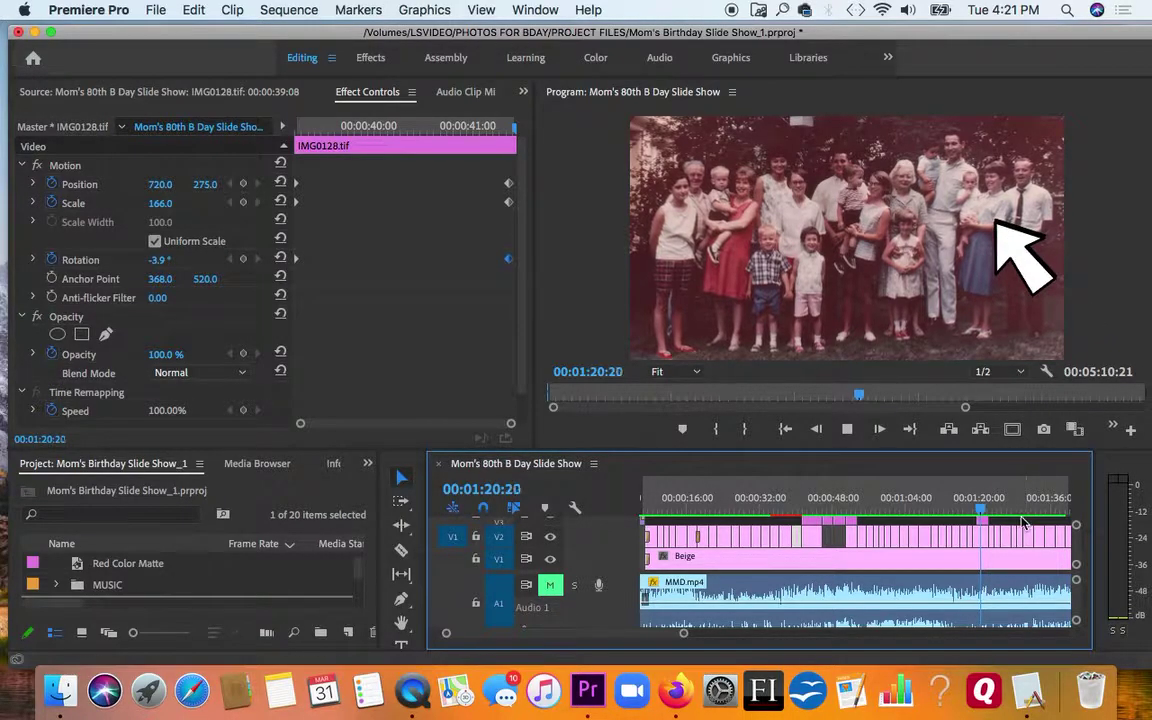
pyautogui.press('space')
pyautogui.press('-')
pyautogui.press('-')
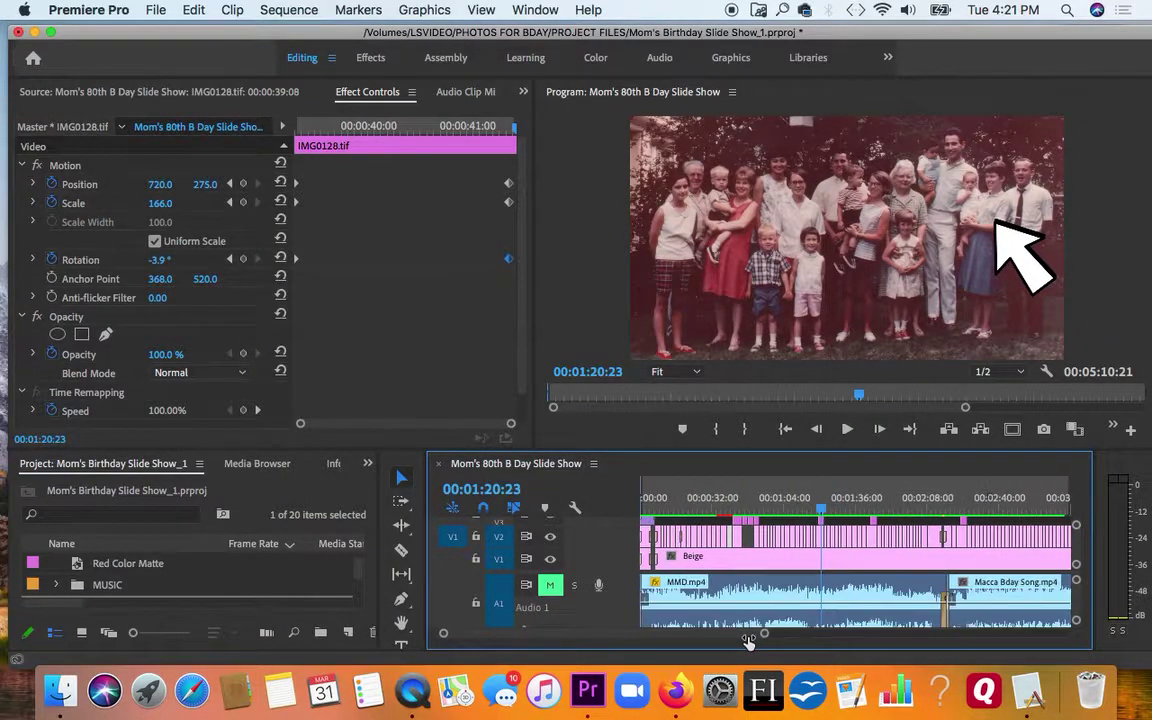
pyautogui.click(842, 506)
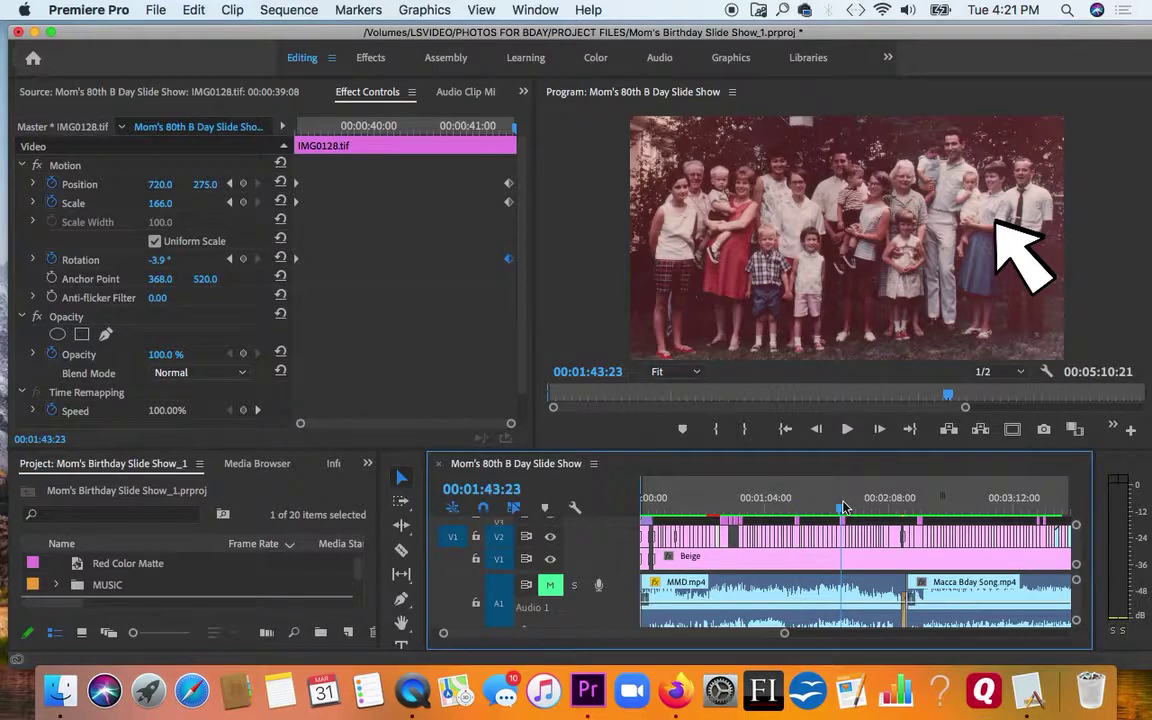
pyautogui.click(846, 509)
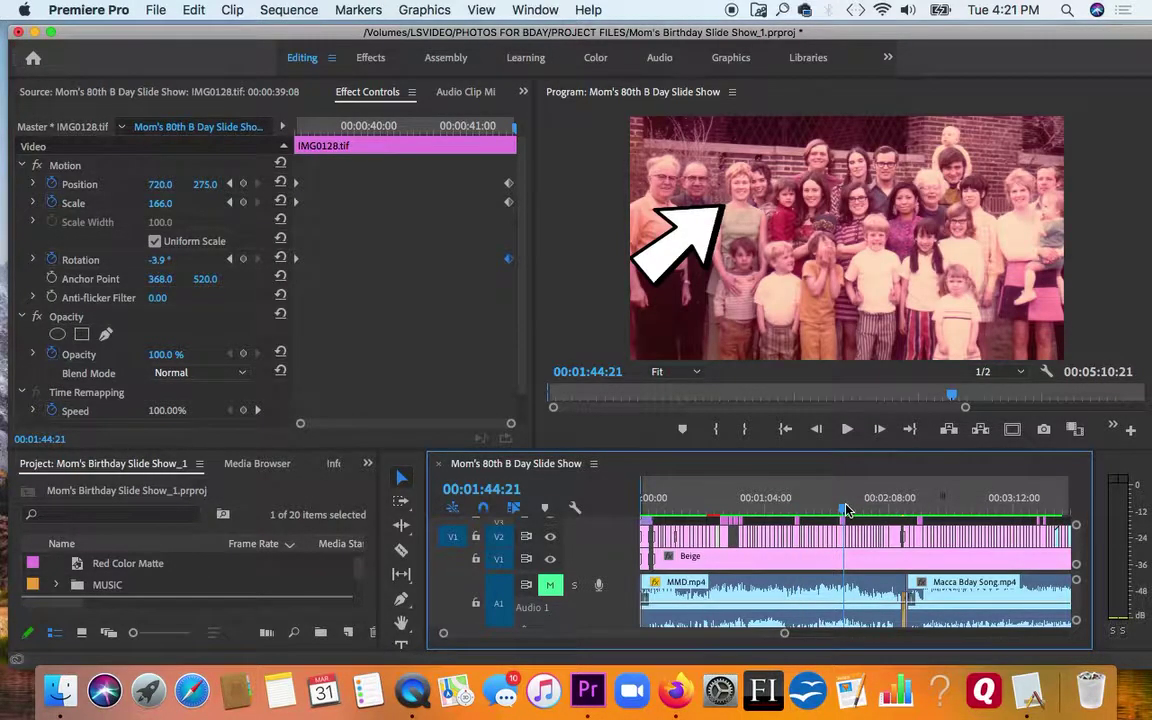
pyautogui.moveTo(846, 509); pyautogui.dragTo(1040, 507)
pyautogui.moveTo(784, 632); pyautogui.dragTo(882, 636)
pyautogui.moveTo(906, 507); pyautogui.dragTo(972, 513)
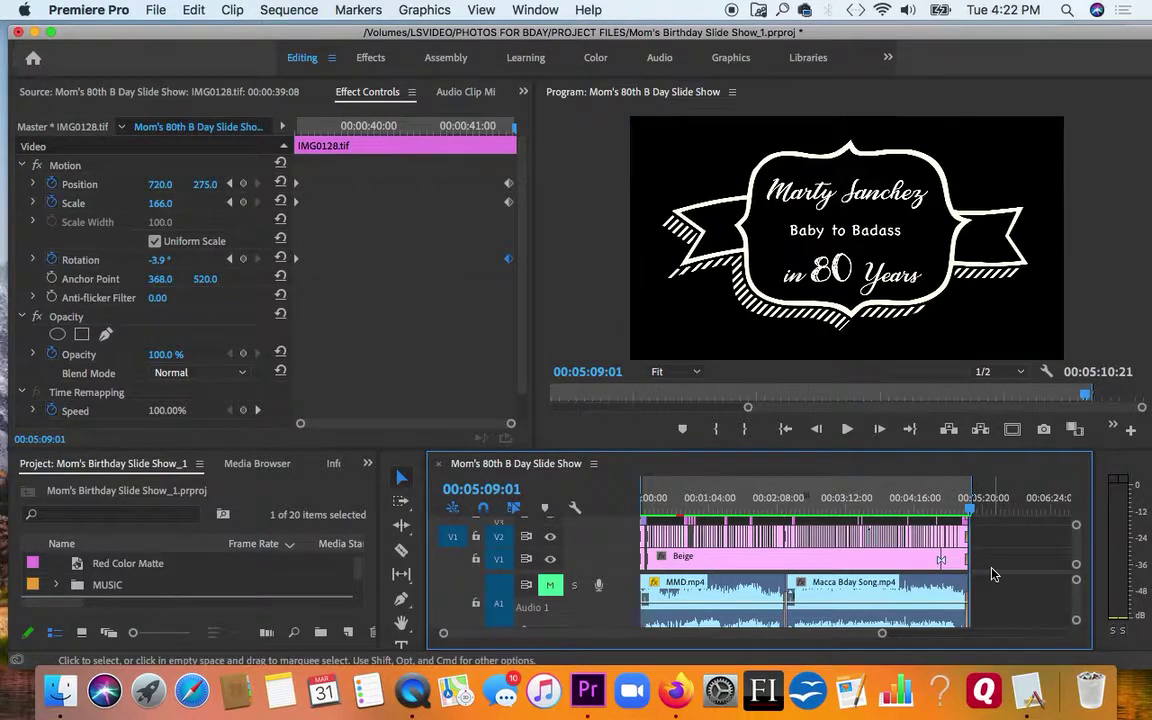
# Save the project, render the sequence previews, and play the opening title sequence
pyautogui.press('cmd+s')
pyautogui.press('super+s')
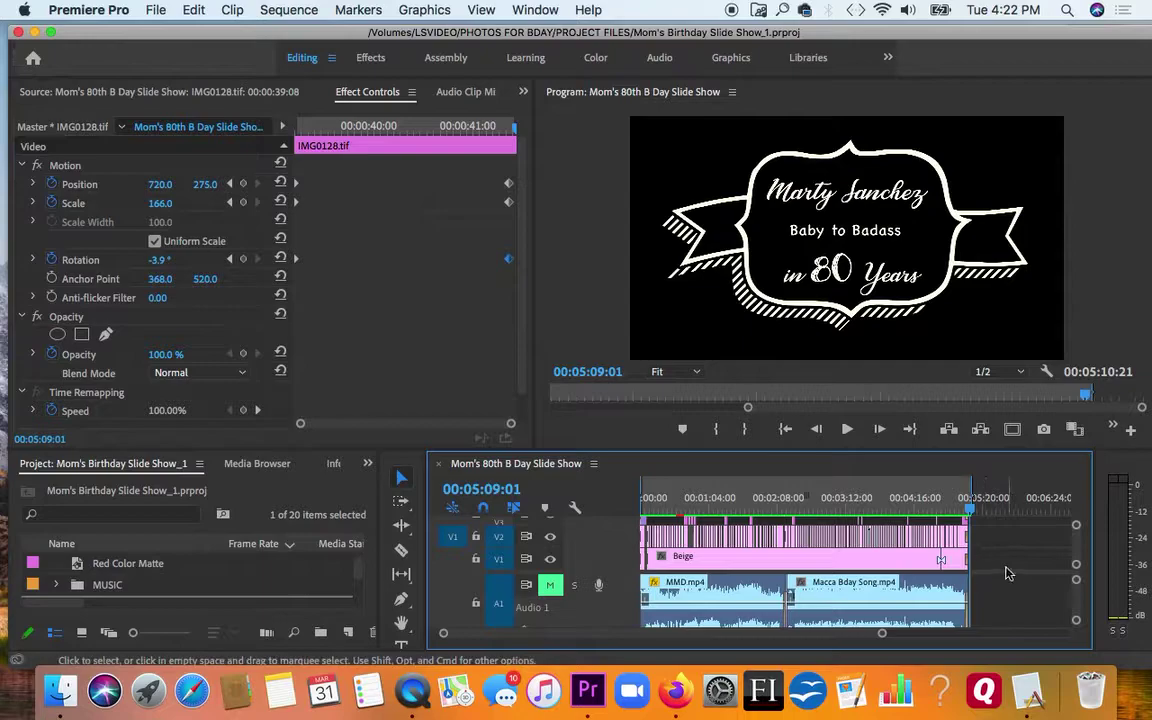
pyautogui.click(1006, 574)
pyautogui.press('Return')
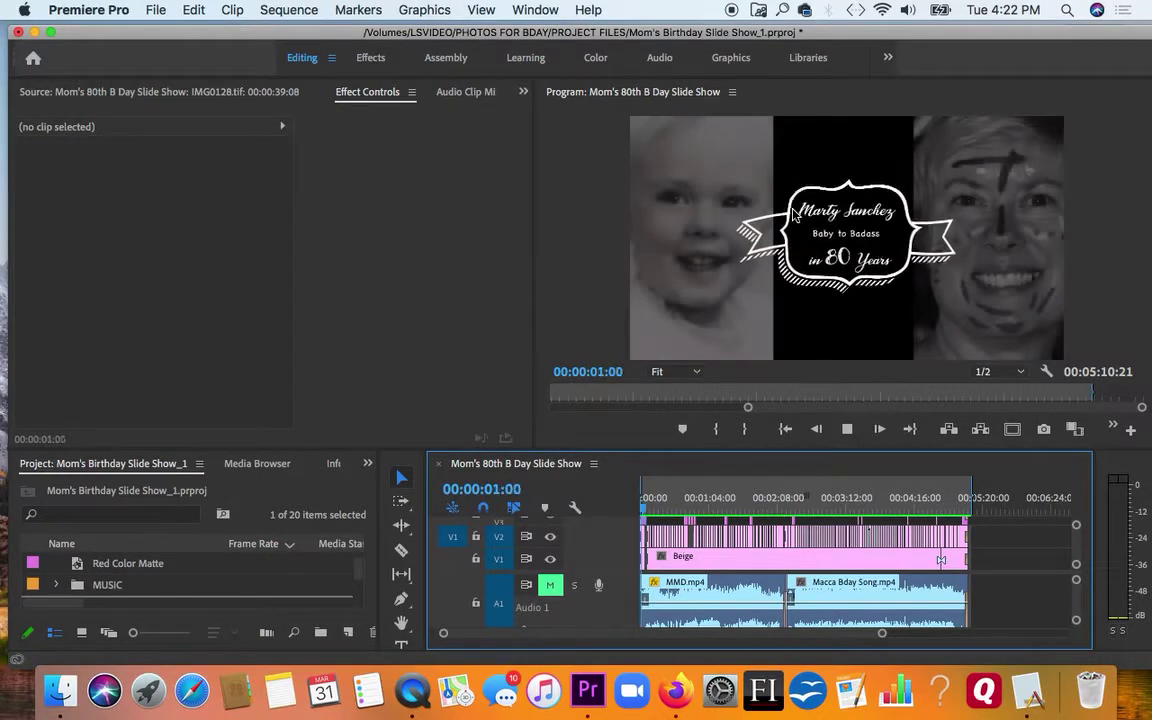
pyautogui.press('space')
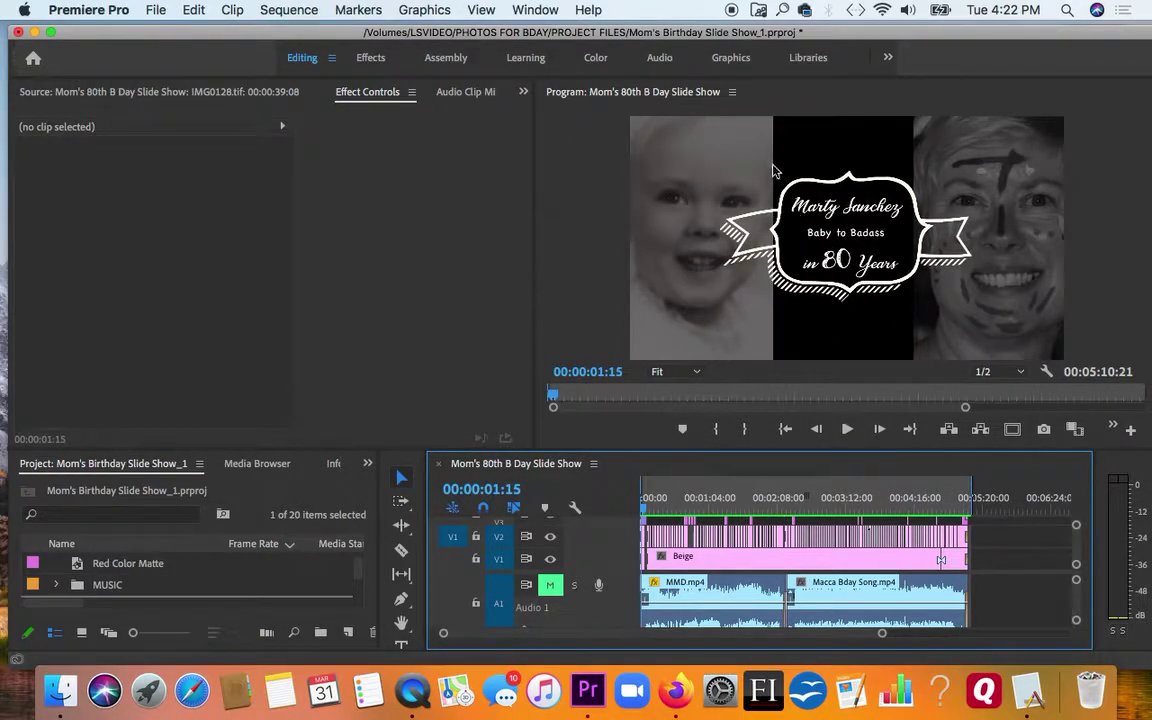